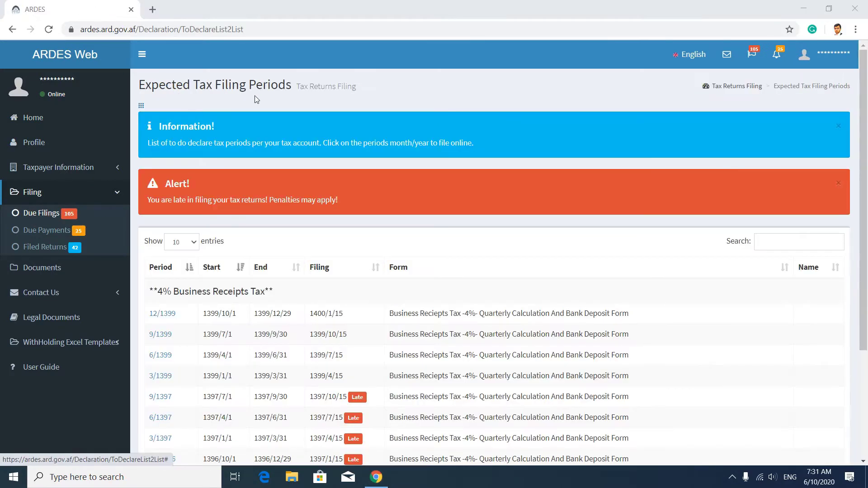
Open the Corporate Income Tax return for period 0/1399 from the list of expected tax filing periods
{"action": "scroll", "coordinate": [339, 294], "scroll_direction": "down", "scroll_amount": 4}
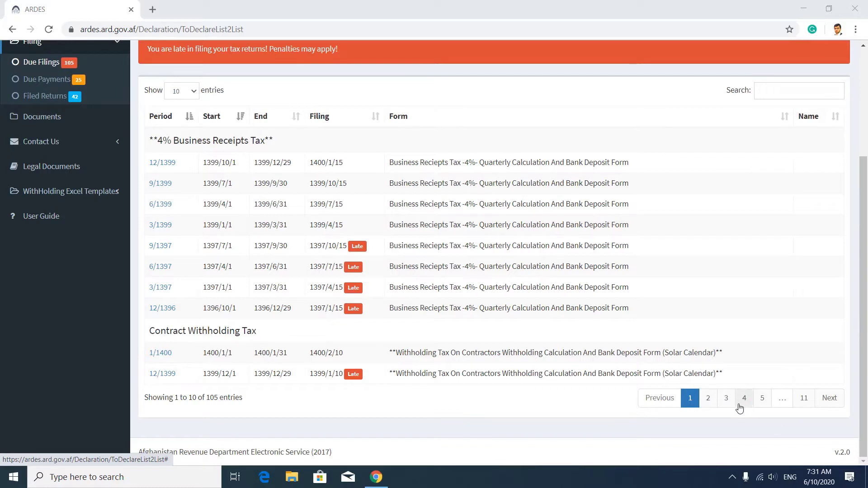
{"action": "left_click", "coordinate": [757, 401]}
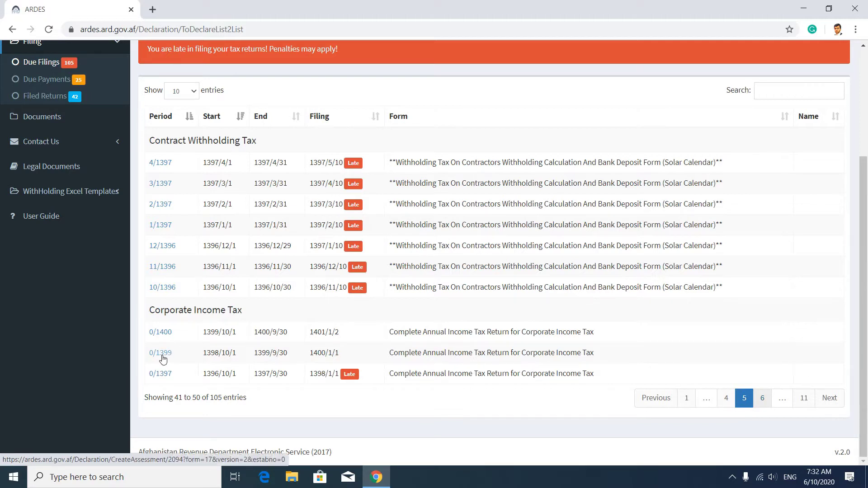
{"action": "mouse_move", "coordinate": [269, 357]}
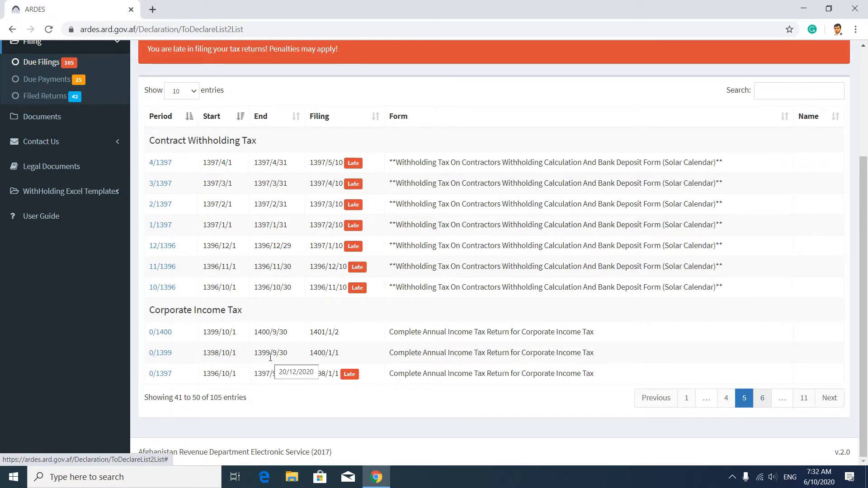
{"action": "mouse_move", "coordinate": [323, 361]}
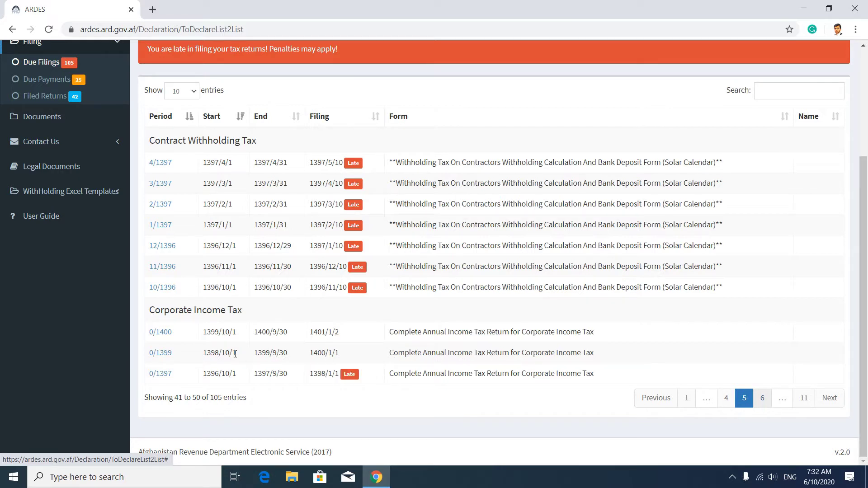
{"action": "left_click", "coordinate": [164, 357]}
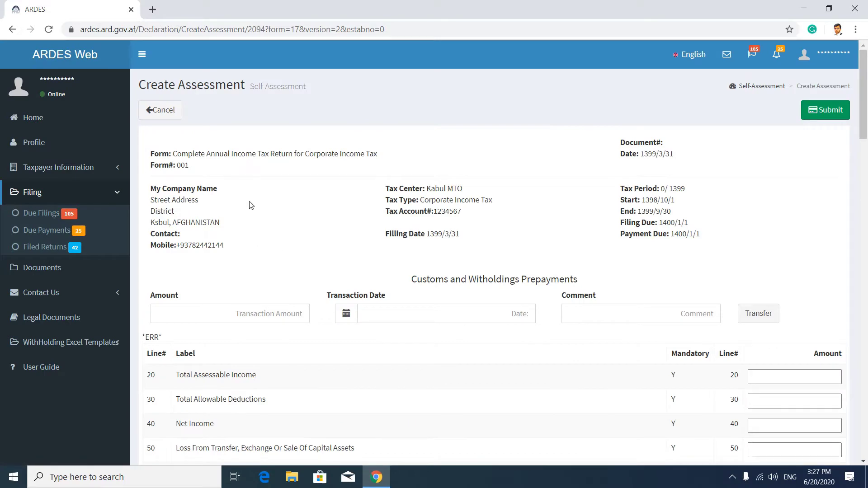
Look through all line items of the Complete Annual Income Tax Return form, from Total Assessable Income to Total allowable deductions
{"action": "scroll", "coordinate": [633, 224], "scroll_direction": "down", "scroll_amount": 9}
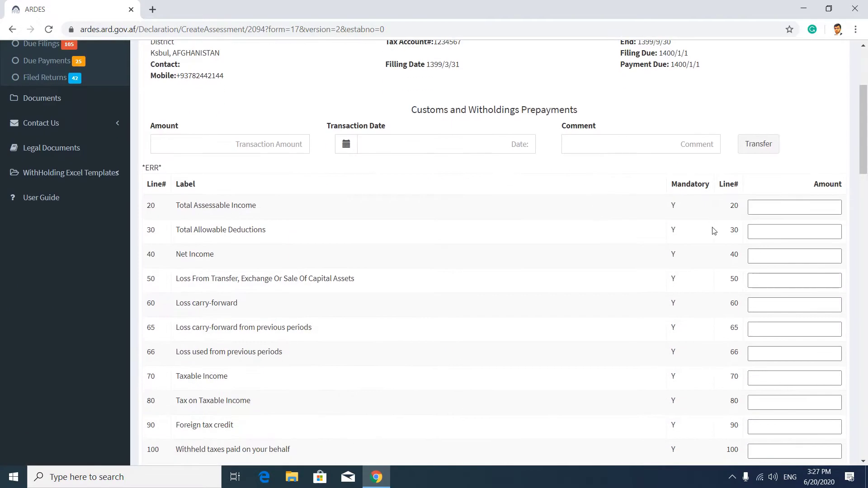
{"action": "scroll", "coordinate": [788, 211], "scroll_direction": "down", "scroll_amount": 20}
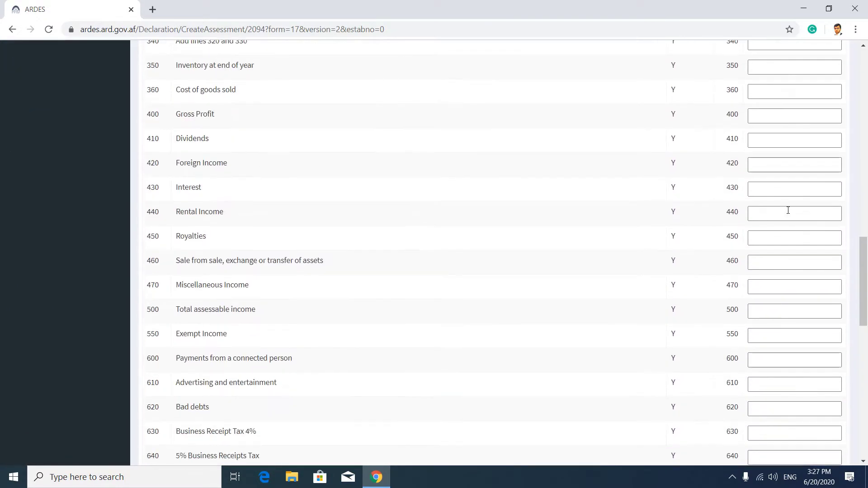
{"action": "scroll", "coordinate": [788, 210], "scroll_direction": "down", "scroll_amount": 5}
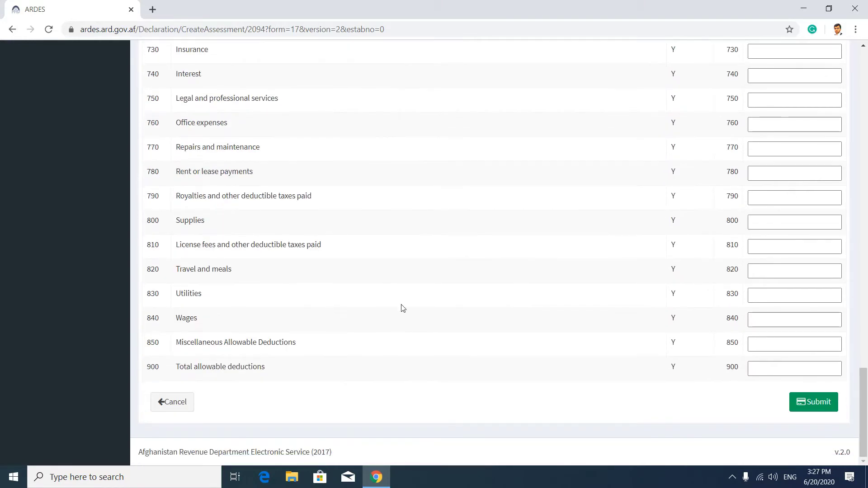
{"action": "scroll", "coordinate": [336, 312], "scroll_direction": "up", "scroll_amount": 20}
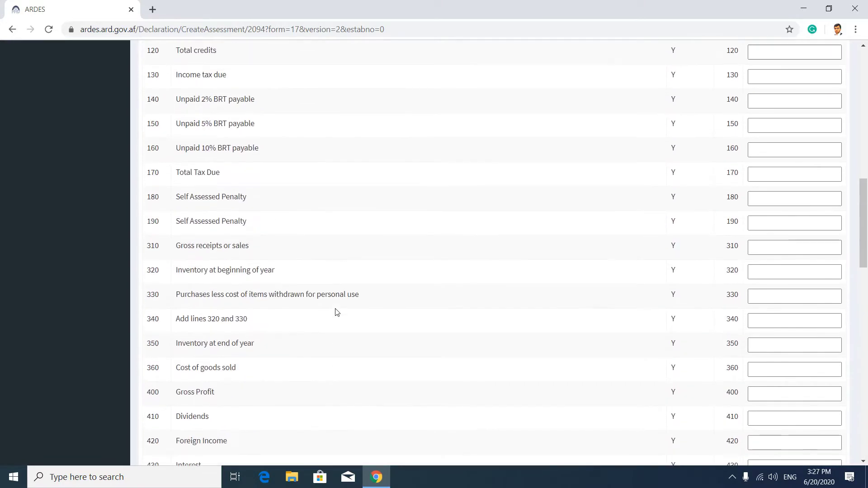
{"action": "scroll", "coordinate": [337, 312], "scroll_direction": "up", "scroll_amount": 5}
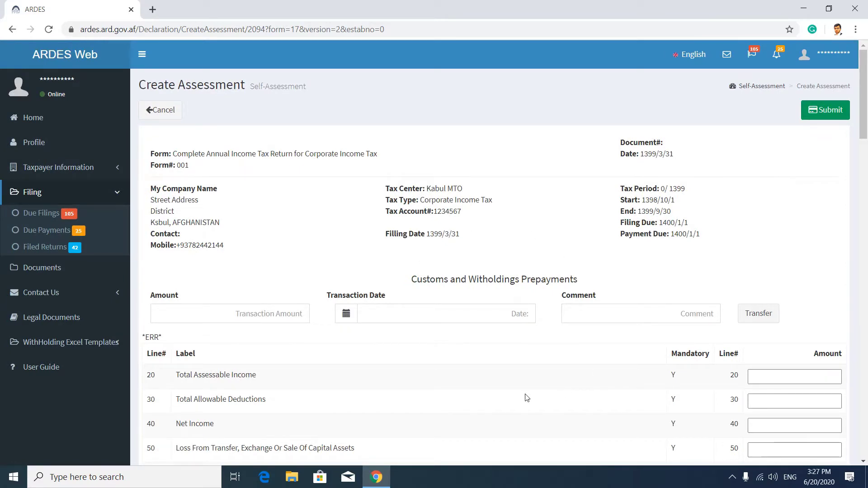
Open the 1399 Tax Summary workbook from the Documents folder in Excel and dismiss the Office update notice
{"action": "key", "text": "super+e"}
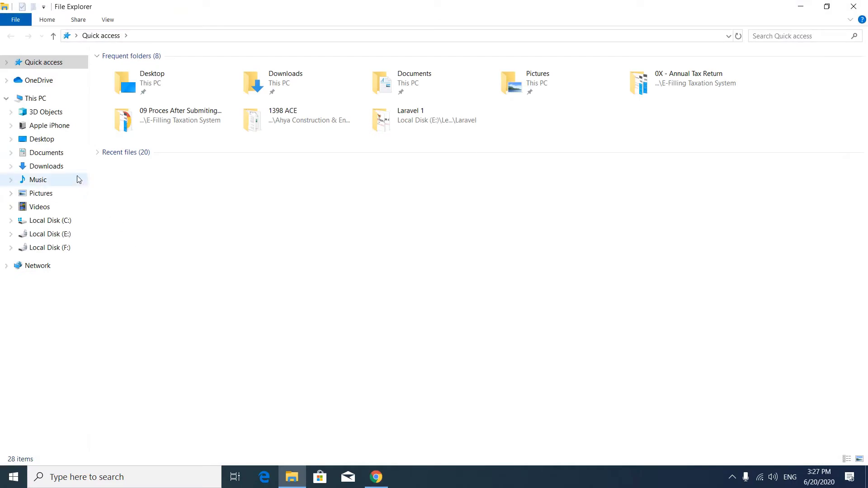
{"action": "left_click", "coordinate": [50, 152]}
{"action": "left_click", "coordinate": [127, 74]}
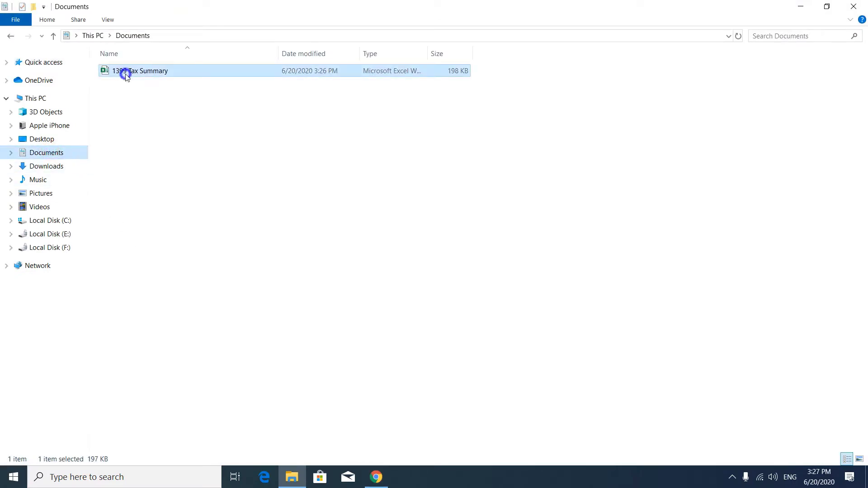
{"action": "right_click", "coordinate": [126, 74]}
{"action": "left_click", "coordinate": [149, 83]}
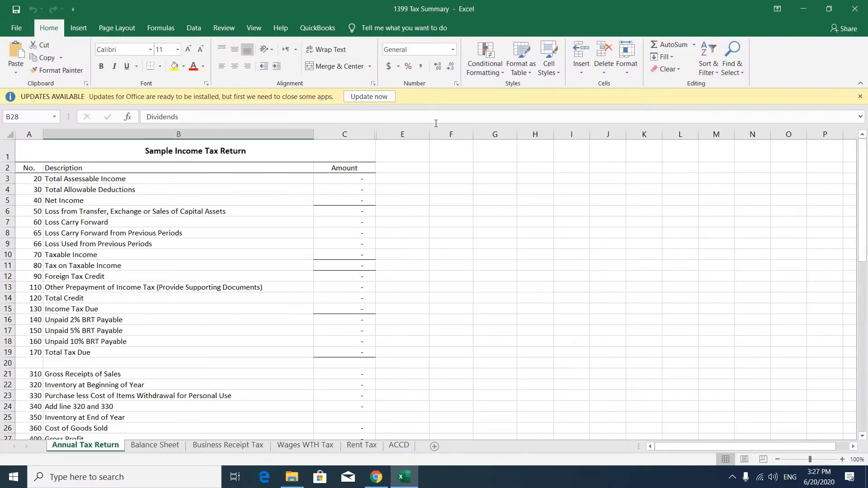
{"action": "left_click", "coordinate": [860, 96]}
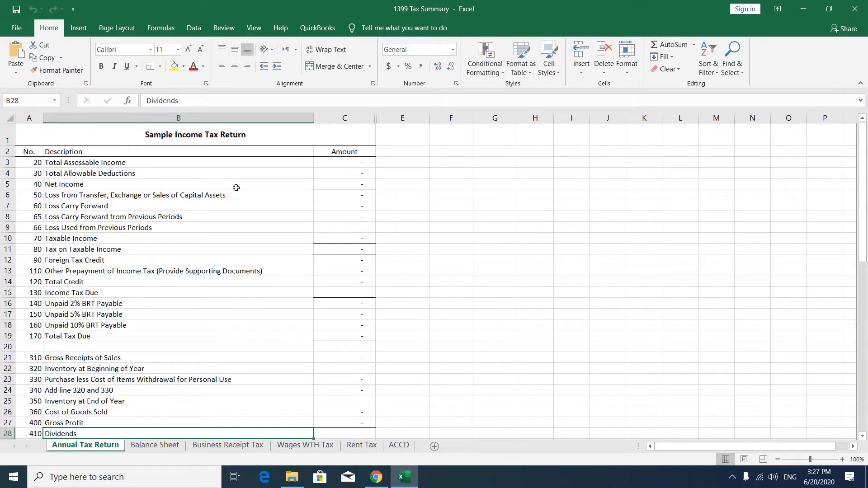
Look over the line items on the Annual Tax Return sheet and the layout of the Balance Sheet
{"action": "scroll", "coordinate": [219, 262], "scroll_direction": "down", "scroll_amount": 9}
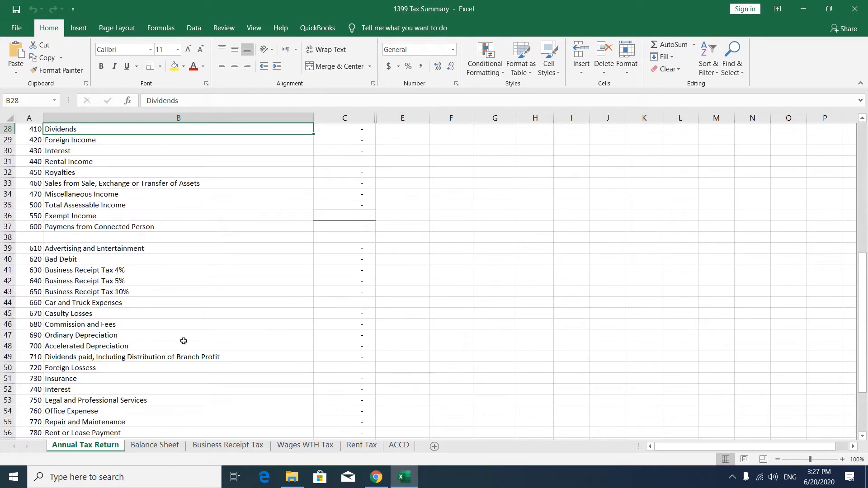
{"action": "left_click", "coordinate": [155, 445]}
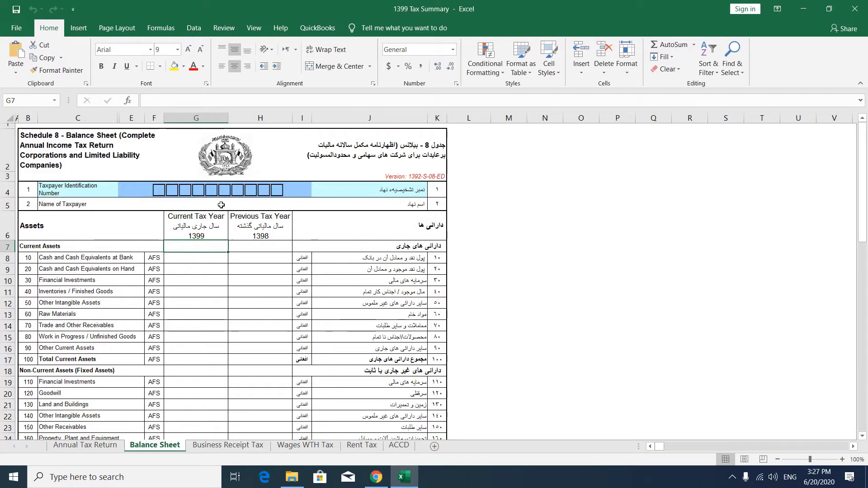
Examine the Business Receipt Tax sheet column by column, from Period through Gross Receipt of Sale to 4% Tax
{"action": "left_click", "coordinate": [247, 445]}
{"action": "left_click_drag", "start_coordinate": [40, 148], "coordinate": [21, 201]}
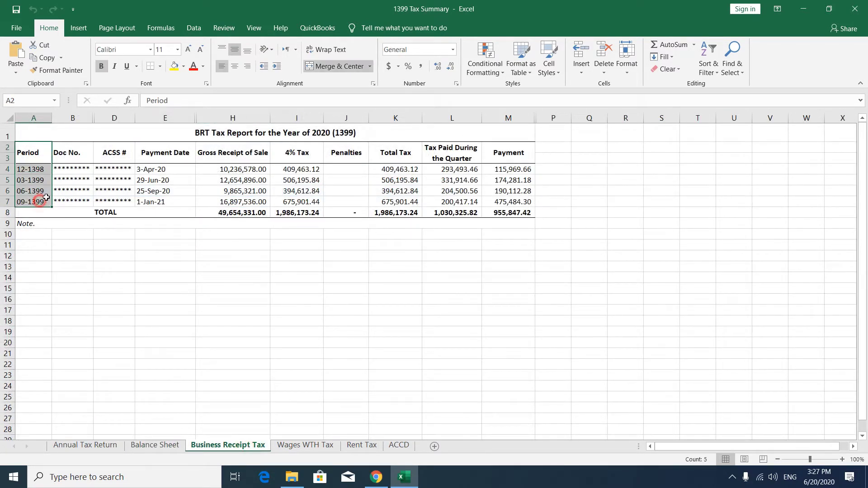
{"action": "left_click_drag", "start_coordinate": [85, 152], "coordinate": [82, 198]}
{"action": "left_click_drag", "start_coordinate": [121, 151], "coordinate": [116, 204]}
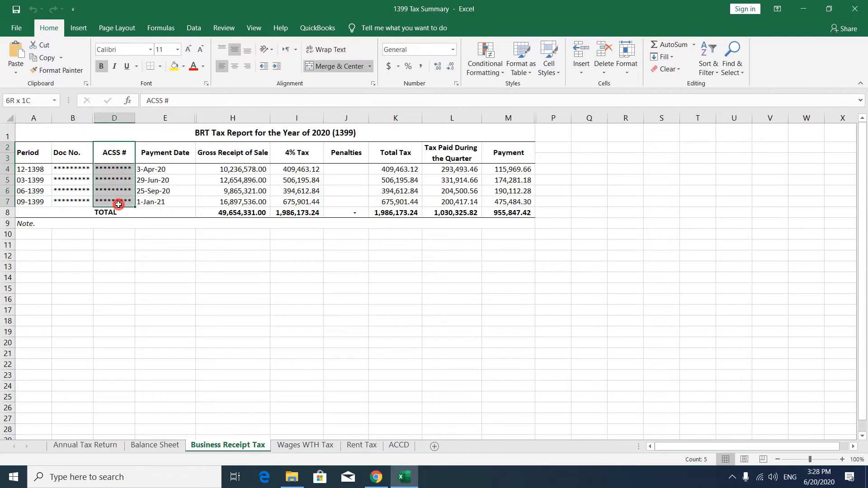
{"action": "left_click_drag", "start_coordinate": [184, 151], "coordinate": [175, 194]}
{"action": "left_click_drag", "start_coordinate": [233, 152], "coordinate": [236, 201]}
{"action": "left_click_drag", "start_coordinate": [298, 152], "coordinate": [298, 202]}
Inspect the 4% Tax, Penalties and Total Tax cells of the 12-1398 period, including the formulas behind the two tax amounts
{"action": "left_click", "coordinate": [298, 175]}
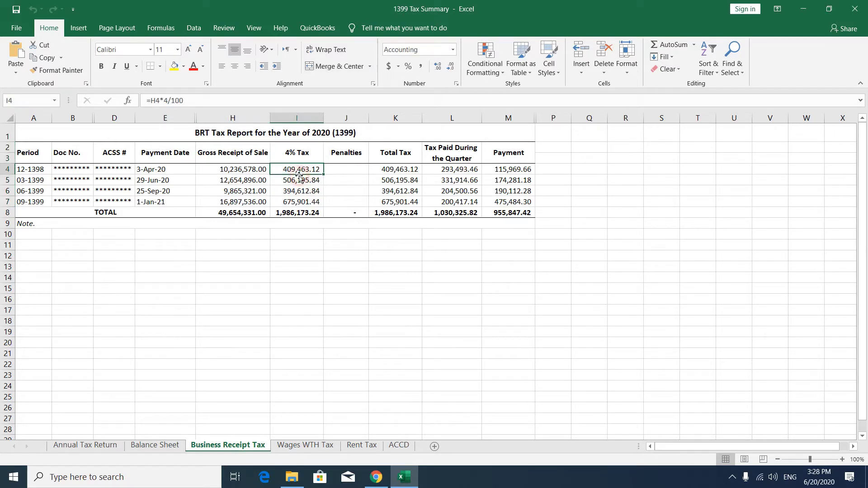
{"action": "double_click", "coordinate": [301, 172]}
{"action": "key", "text": "Return"}
{"action": "left_click", "coordinate": [346, 170]}
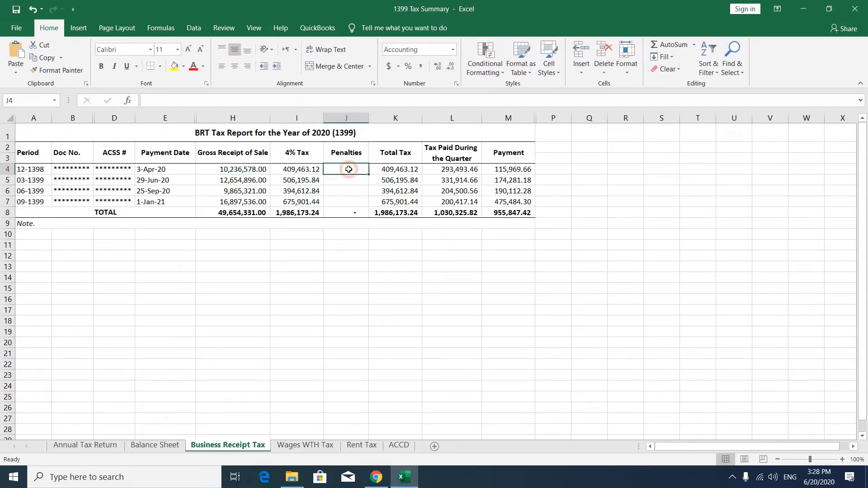
{"action": "left_click", "coordinate": [397, 169]}
{"action": "double_click", "coordinate": [399, 169]}
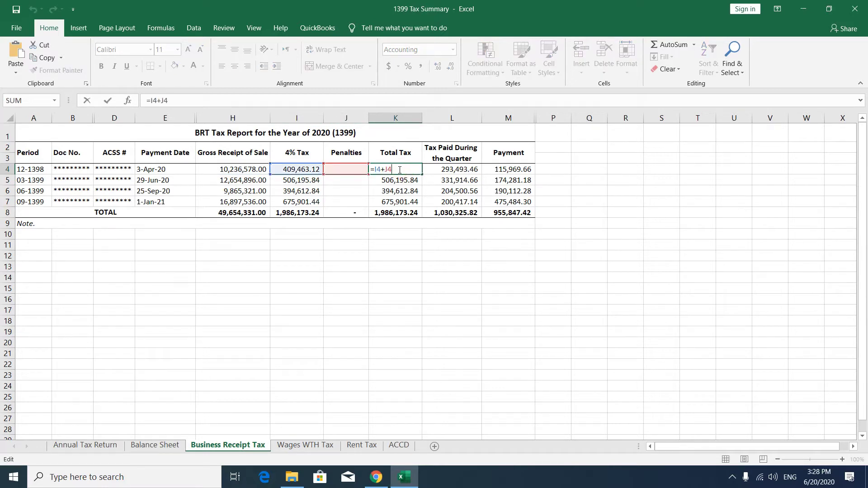
{"action": "key", "text": "Return"}
Rename the column K header in the BRT tax report as Total Payment
{"action": "left_click", "coordinate": [414, 157]}
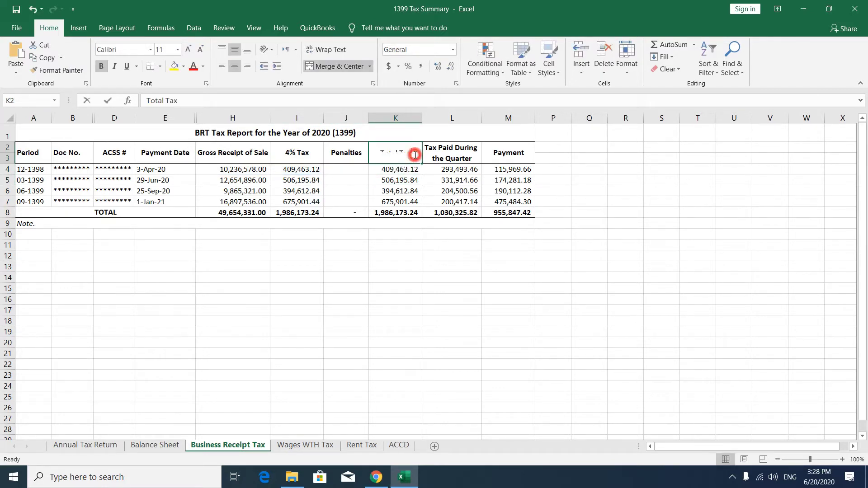
{"action": "double_click", "coordinate": [416, 155]}
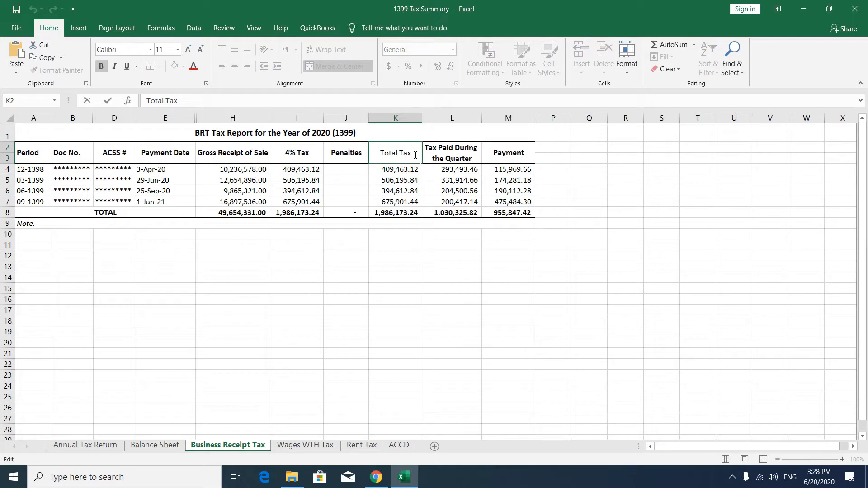
{"action": "key", "text": "BackSpace"}
{"action": "key", "text": "BackSpace"}
{"action": "key", "text": "BackSpace"}
{"action": "type", "text": "Payment"}
{"action": "key", "text": "Return"}
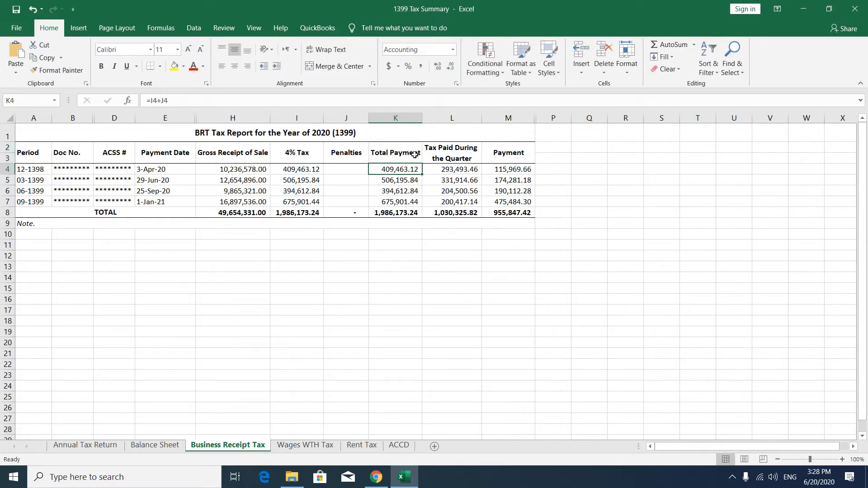
Inspect the formulas for Tax Paid During the Quarter and Payment in the 12-1398 row
{"action": "left_click", "coordinate": [451, 170]}
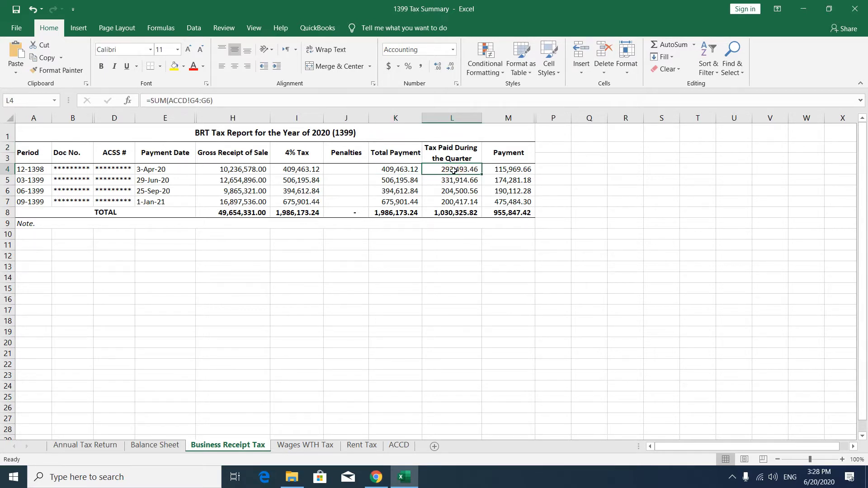
{"action": "left_click", "coordinate": [503, 172]}
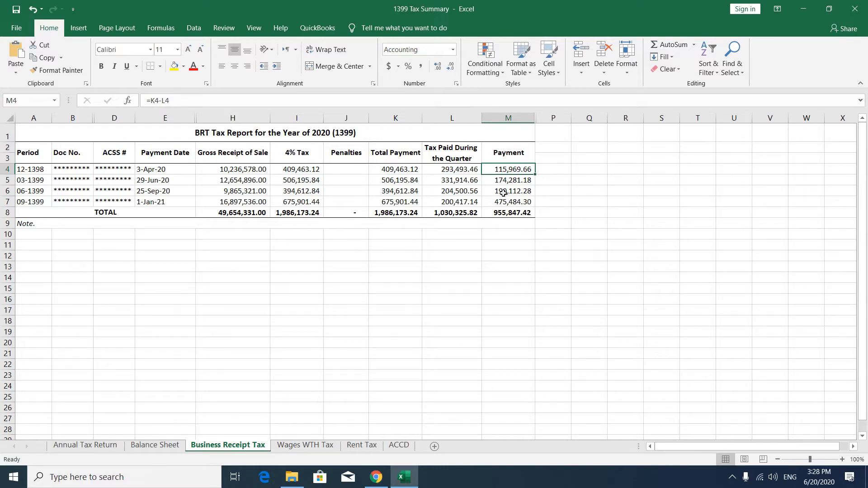
Examine the Wages WTH Tax sheet column by column, covering periods, document numbers, payment dates, employees, gross salary, tax, penalties, payment and remarks
{"action": "left_click", "coordinate": [315, 444]}
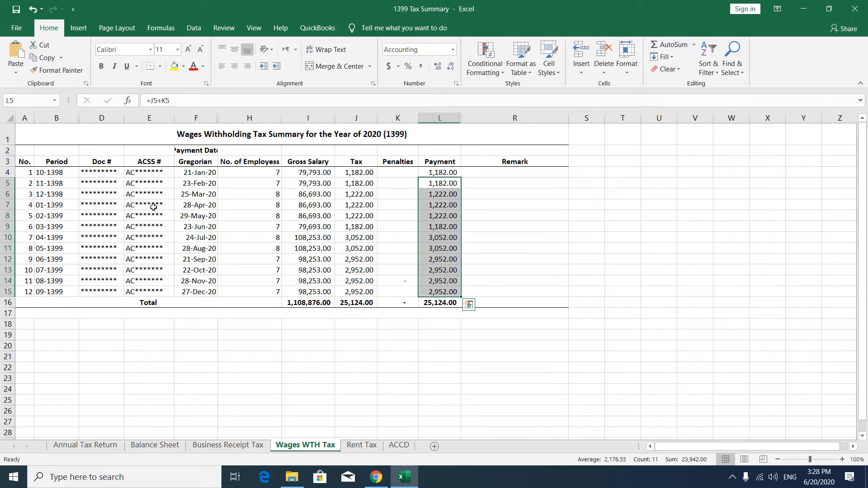
{"action": "left_click_drag", "start_coordinate": [26, 172], "coordinate": [46, 290]}
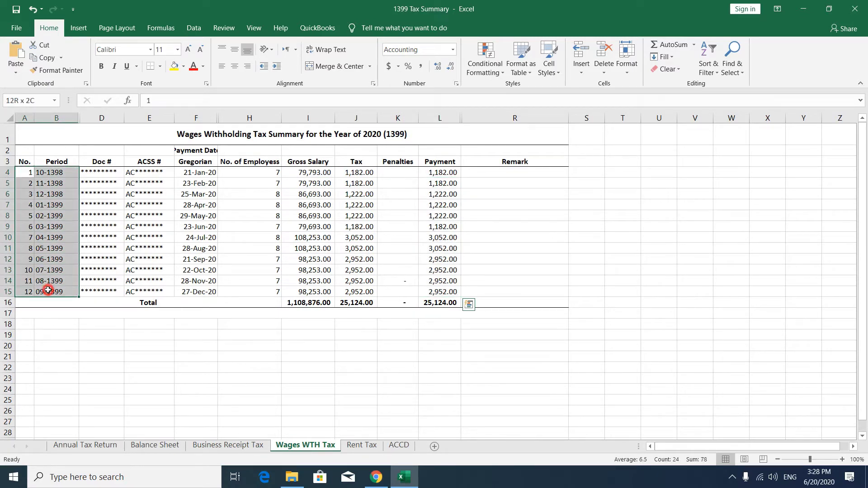
{"action": "left_click_drag", "start_coordinate": [105, 171], "coordinate": [133, 290]}
{"action": "left_click_drag", "start_coordinate": [192, 173], "coordinate": [200, 291]}
{"action": "left_click_drag", "start_coordinate": [252, 172], "coordinate": [254, 294]}
{"action": "left_click_drag", "start_coordinate": [304, 173], "coordinate": [301, 293]}
{"action": "left_click_drag", "start_coordinate": [360, 174], "coordinate": [362, 289]}
{"action": "left_click", "coordinate": [362, 289]}
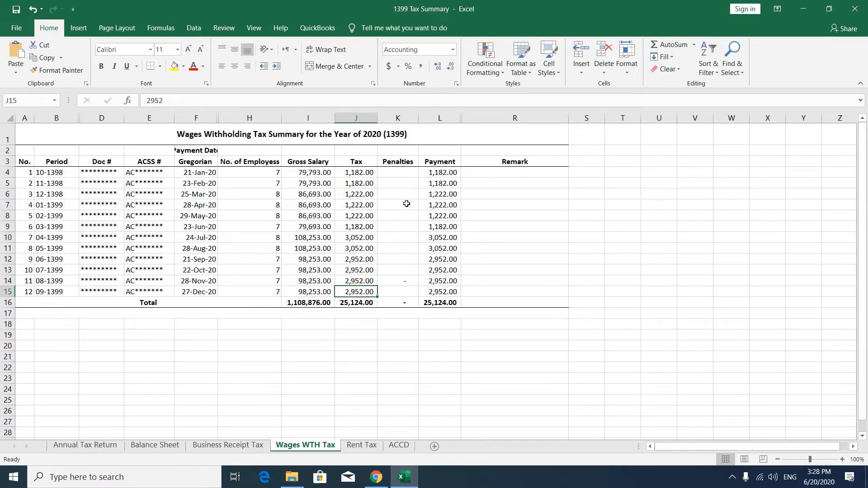
{"action": "left_click", "coordinate": [401, 194]}
{"action": "left_click_drag", "start_coordinate": [440, 171], "coordinate": [442, 291]}
{"action": "left_click", "coordinate": [500, 245]}
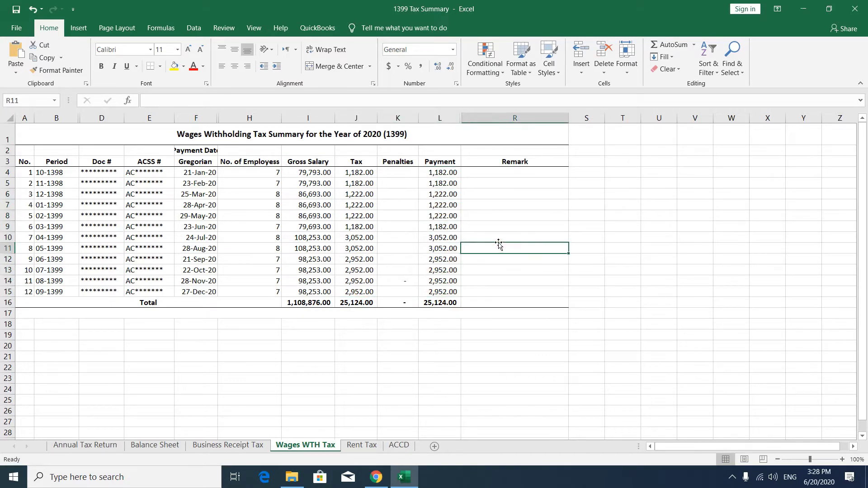
Examine the Rent Tax sheet's columns for period, document numbers, payment date, total rent, tax, penalties, payment and remarks
{"action": "left_click", "coordinate": [361, 445]}
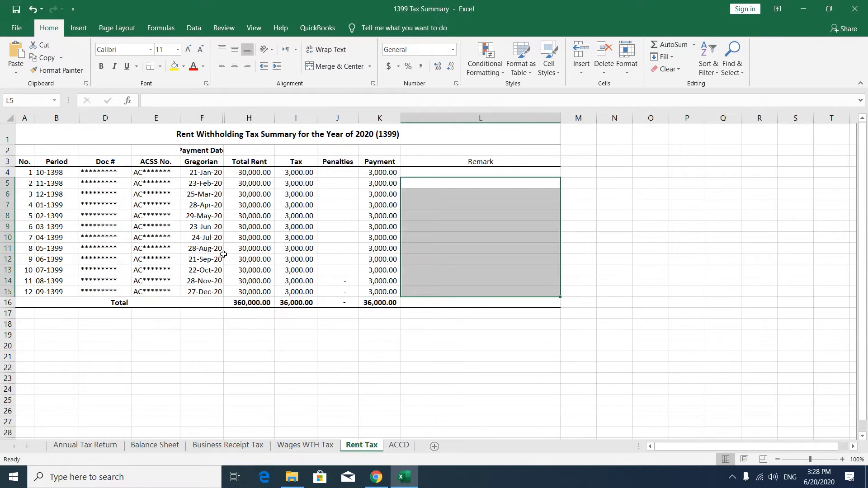
{"action": "left_click_drag", "start_coordinate": [55, 173], "coordinate": [116, 290]}
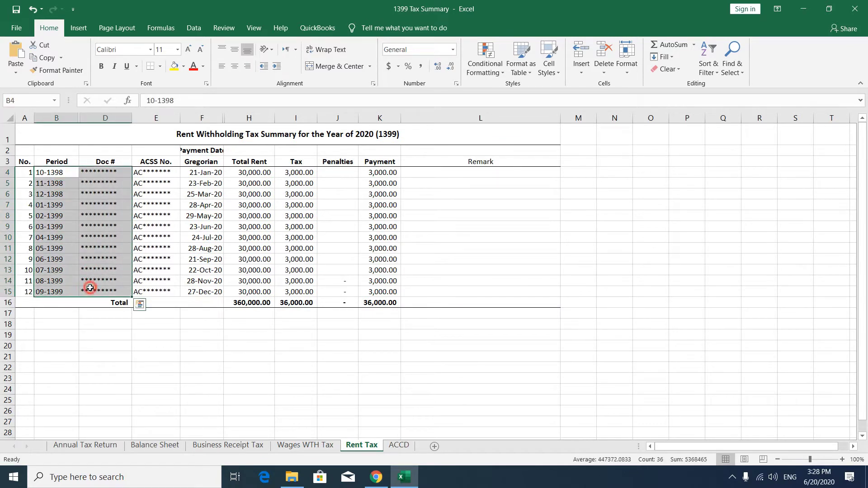
{"action": "left_click_drag", "start_coordinate": [165, 173], "coordinate": [187, 290]}
{"action": "left_click_drag", "start_coordinate": [253, 172], "coordinate": [255, 282]}
{"action": "left_click_drag", "start_coordinate": [303, 174], "coordinate": [300, 281]}
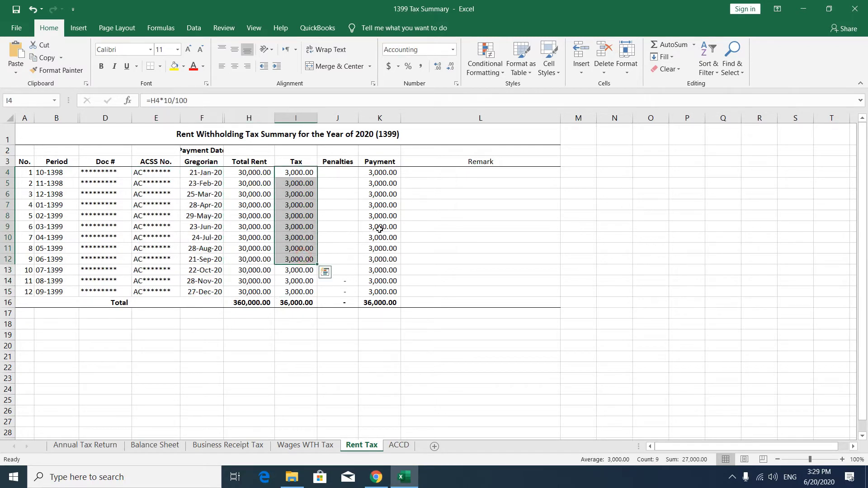
{"action": "left_click", "coordinate": [379, 229]}
{"action": "left_click", "coordinate": [325, 193]}
{"action": "left_click", "coordinate": [416, 209]}
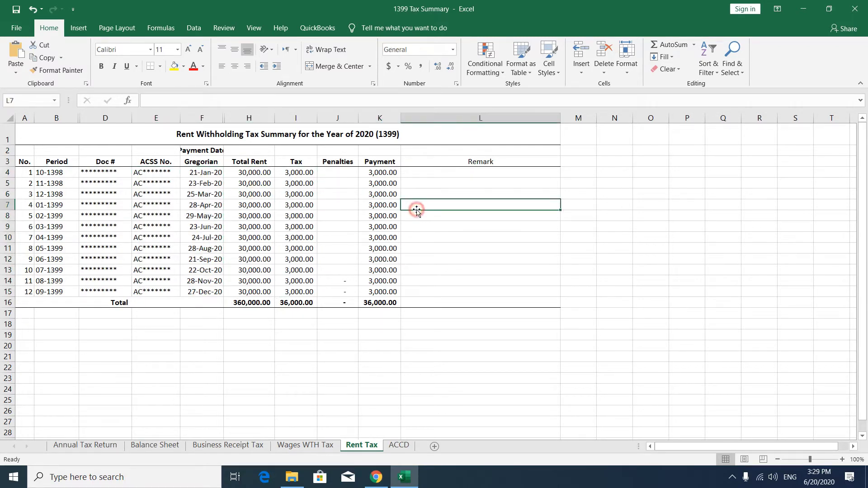
Make the Remark column header on the Rent Tax sheet bold
{"action": "left_click", "coordinate": [465, 162]}
{"action": "left_click", "coordinate": [101, 66]}
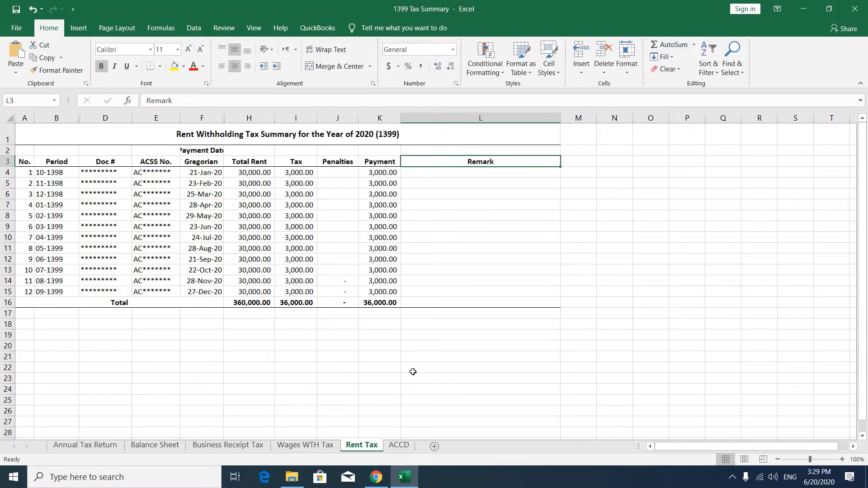
Examine the ACCD sheet's columns from ACCD No. to Total Price, and inspect the first row's Total Price and 4% BRT formulas
{"action": "left_click", "coordinate": [399, 445]}
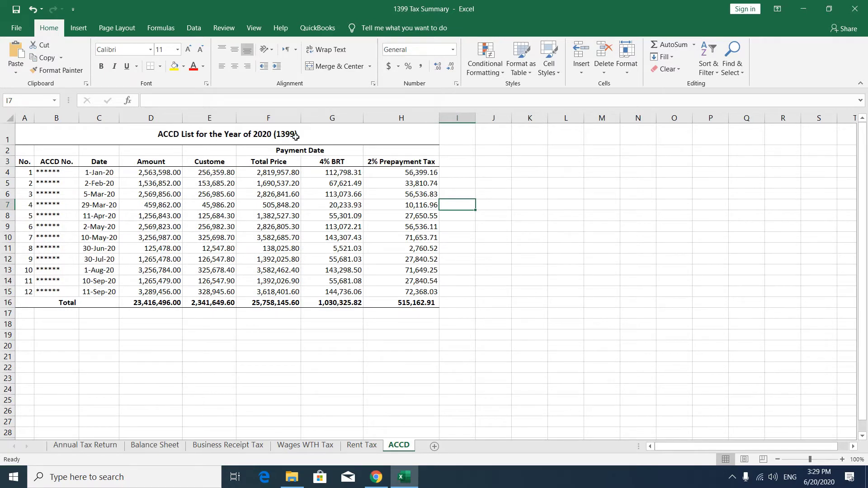
{"action": "left_click_drag", "start_coordinate": [33, 167], "coordinate": [63, 292]}
{"action": "left_click_drag", "start_coordinate": [101, 164], "coordinate": [106, 292]}
{"action": "left_click_drag", "start_coordinate": [151, 162], "coordinate": [156, 290]}
{"action": "left_click_drag", "start_coordinate": [220, 163], "coordinate": [219, 289]}
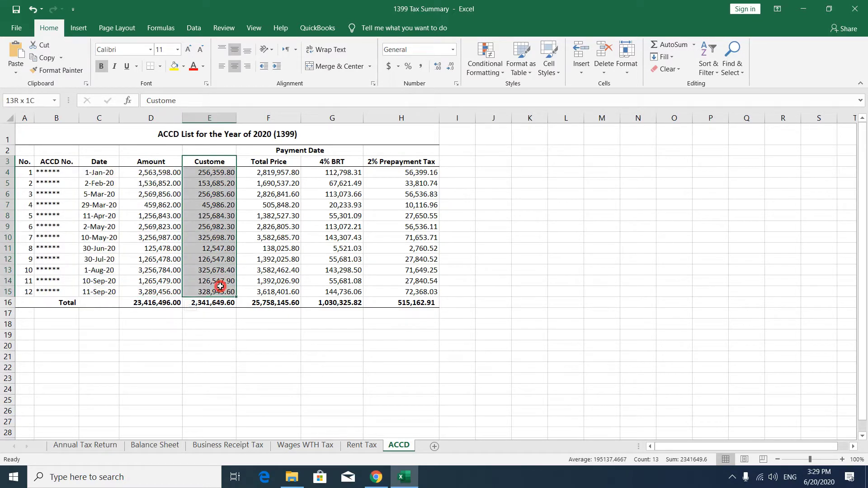
{"action": "left_click", "coordinate": [219, 290]}
{"action": "left_click_drag", "start_coordinate": [279, 163], "coordinate": [283, 288]}
{"action": "double_click", "coordinate": [283, 174]}
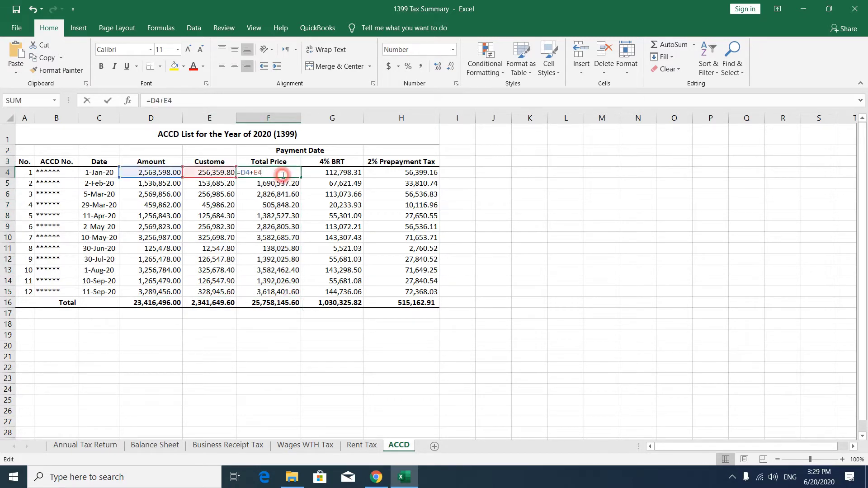
{"action": "key", "text": "Return"}
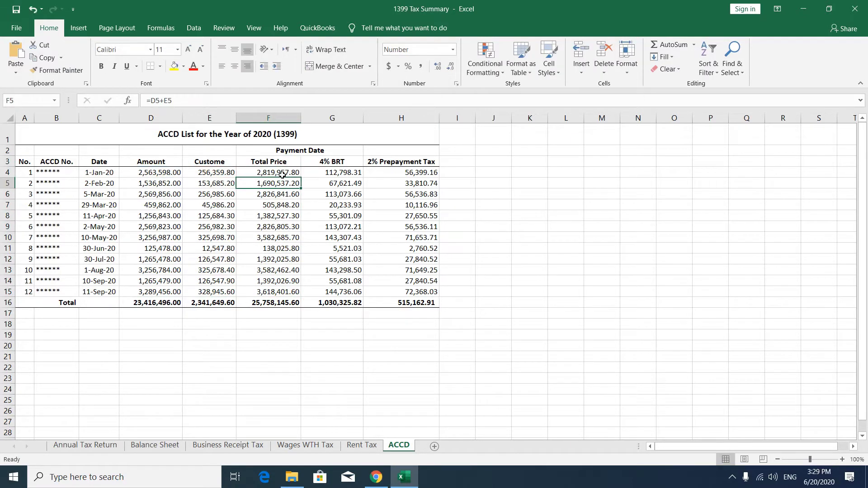
{"action": "left_click", "coordinate": [347, 174]}
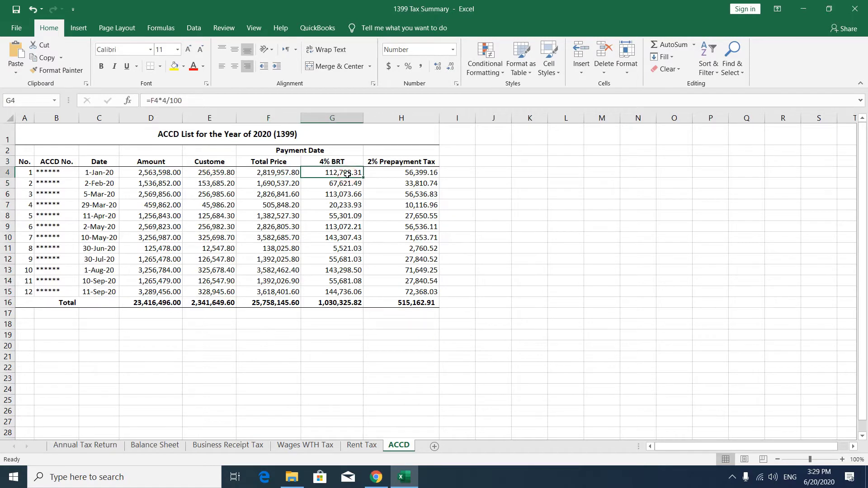
Right-align the Total Price and 4% BRT column headers on the ACCD sheet
{"action": "left_click_drag", "start_coordinate": [280, 162], "coordinate": [322, 163]}
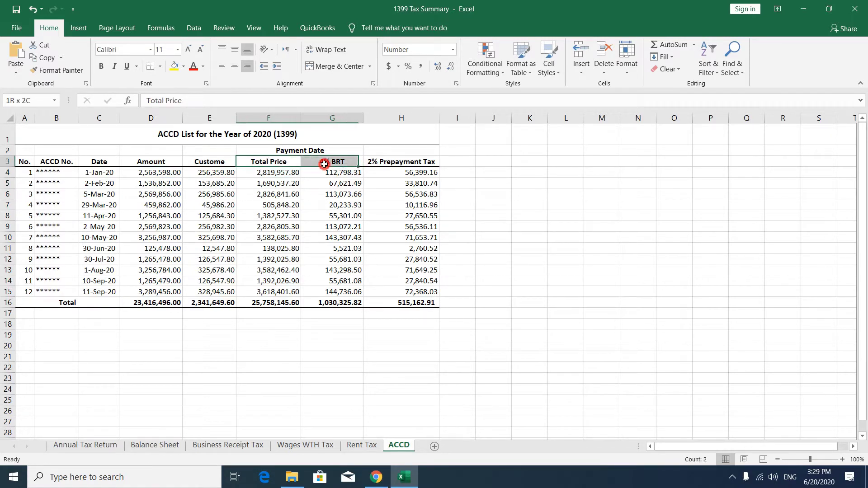
{"action": "left_click", "coordinate": [247, 66]}
{"action": "left_click", "coordinate": [334, 215]}
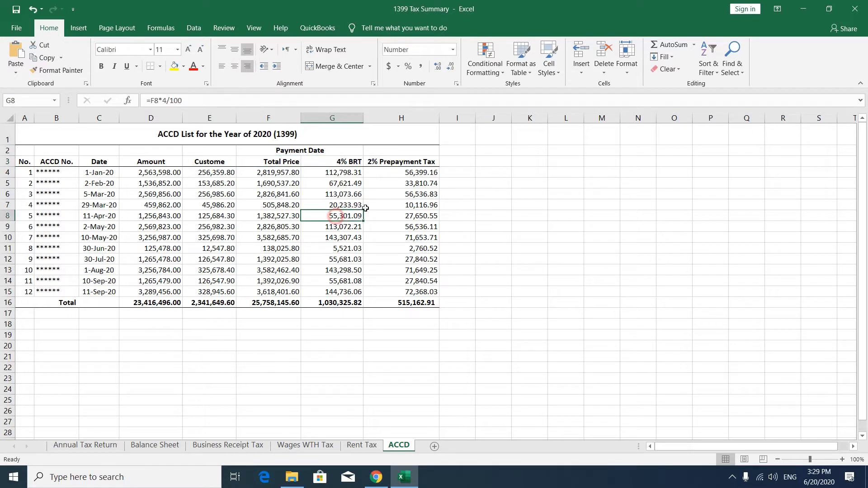
Examine the ACCD sheet's 2% Prepayment Tax column and the formula of its total
{"action": "left_click", "coordinate": [390, 163]}
{"action": "left_click_drag", "start_coordinate": [401, 172], "coordinate": [406, 289]}
{"action": "left_click", "coordinate": [407, 256]}
{"action": "left_click", "coordinate": [408, 304]}
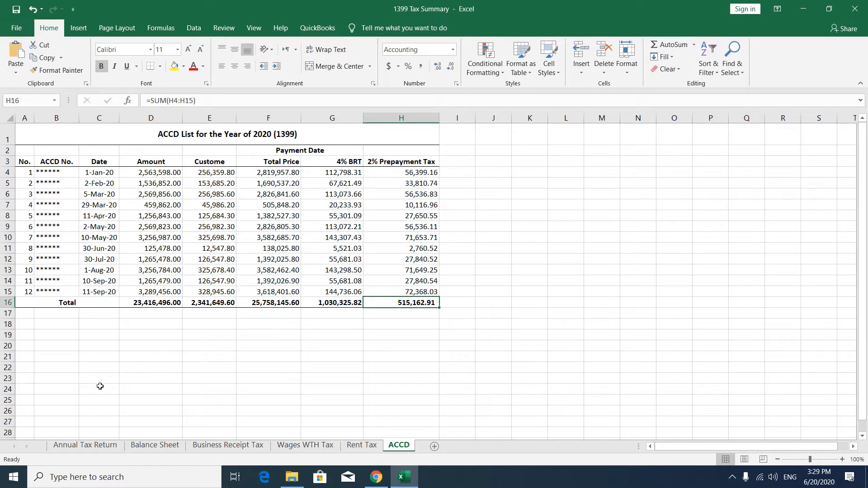
Review line 310 Gross Receipts on the Annual Tax Return sheet and locate the matching line in the ARDES assessment form in Chrome
{"action": "left_click", "coordinate": [74, 445]}
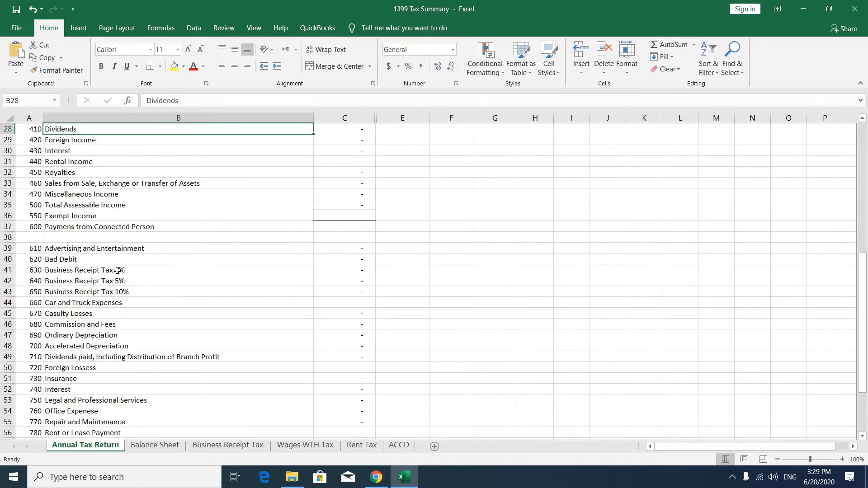
{"action": "scroll", "coordinate": [187, 270], "scroll_direction": "up", "scroll_amount": 3}
{"action": "scroll", "coordinate": [187, 270], "scroll_direction": "up", "scroll_amount": 1}
{"action": "left_click_drag", "start_coordinate": [32, 183], "coordinate": [334, 181]}
{"action": "left_click", "coordinate": [334, 184]}
{"action": "left_click", "coordinate": [376, 477]}
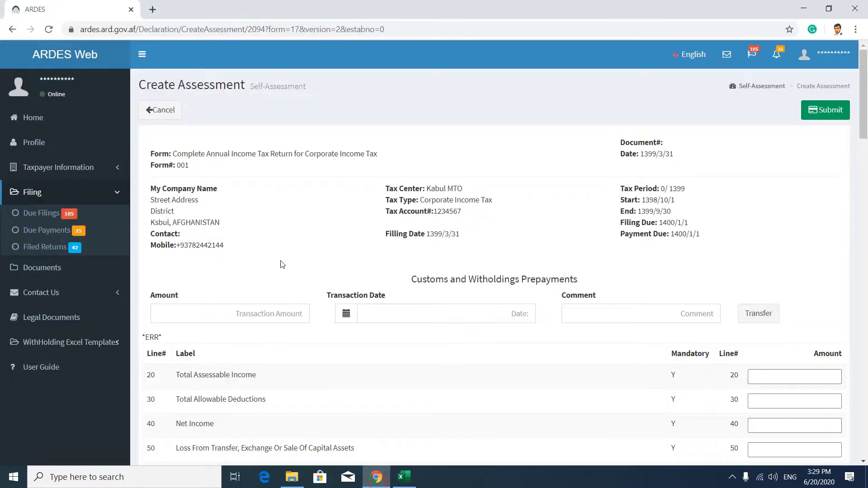
{"action": "scroll", "coordinate": [265, 256], "scroll_direction": "down", "scroll_amount": 11}
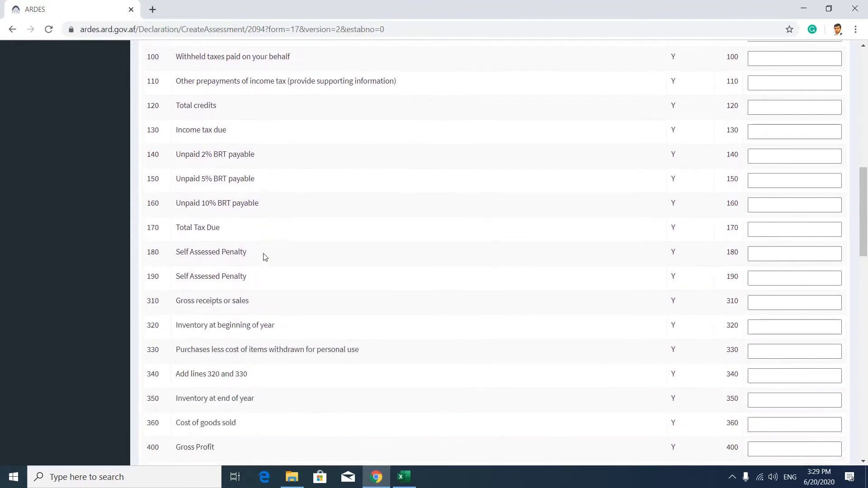
{"action": "scroll", "coordinate": [265, 256], "scroll_direction": "down", "scroll_amount": 1}
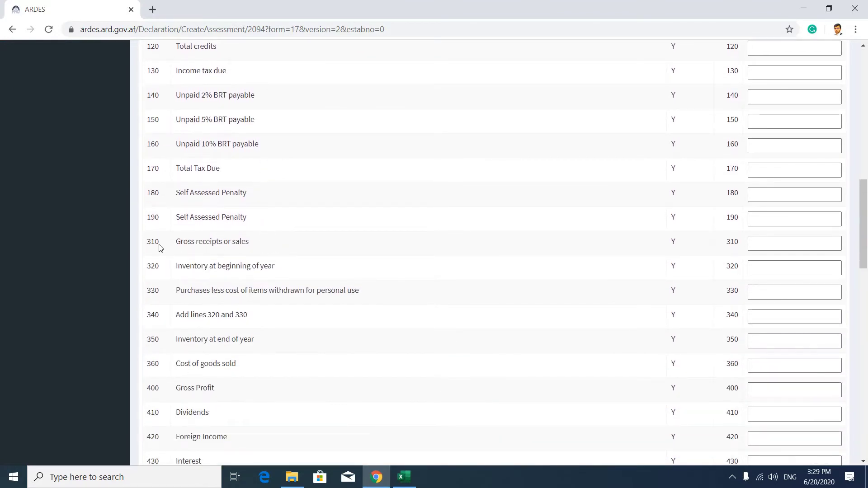
Back in Excel, link line 310 Gross Receipts to total Gross Receipt of Sale (Business Receipt Tax H8) and set line 320 Inventory at Beginning of Year to 2563245
{"action": "left_click", "coordinate": [404, 477]}
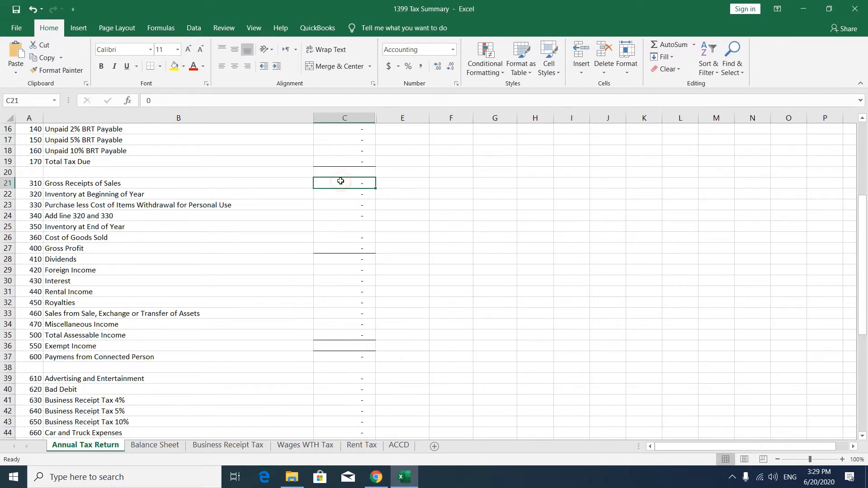
{"action": "type", "text": "="}
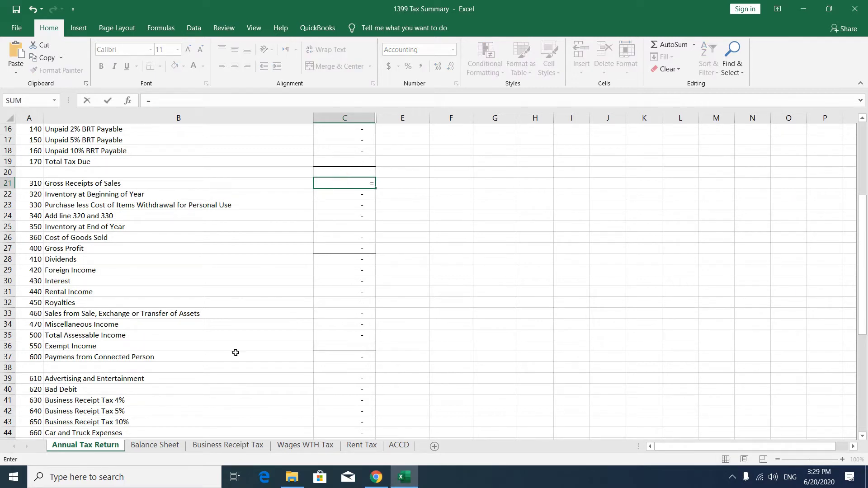
{"action": "left_click", "coordinate": [228, 444]}
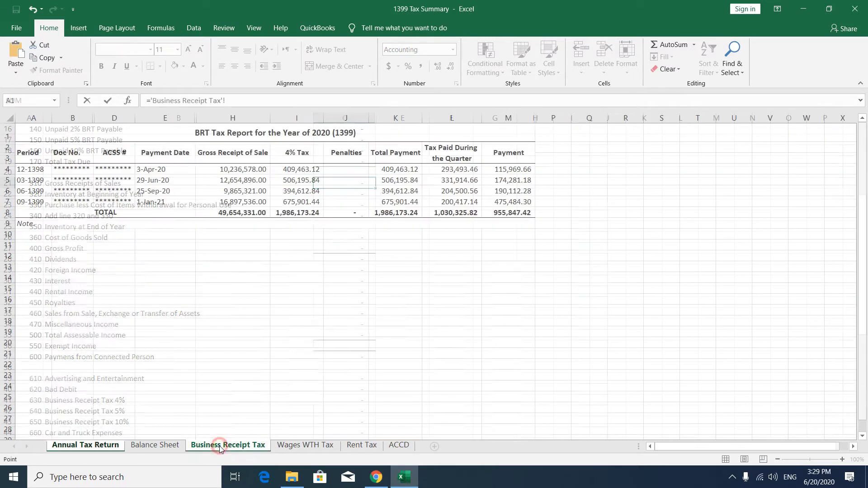
{"action": "left_click", "coordinate": [244, 214]}
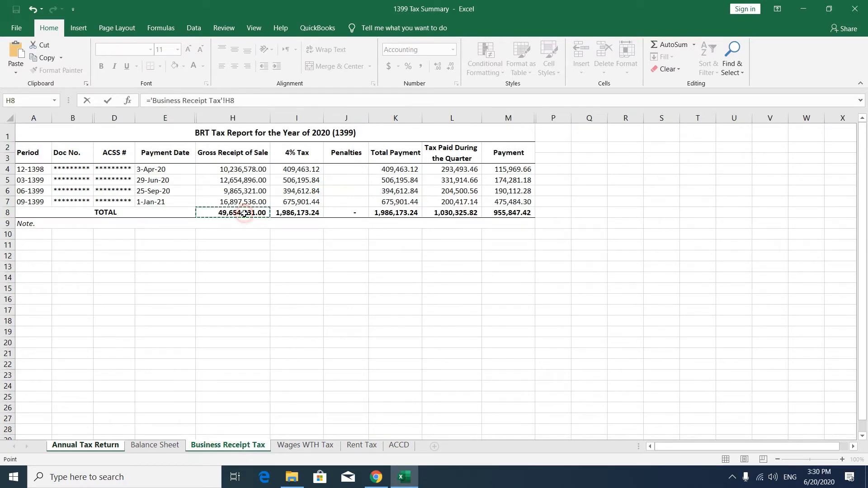
{"action": "key", "text": "Return"}
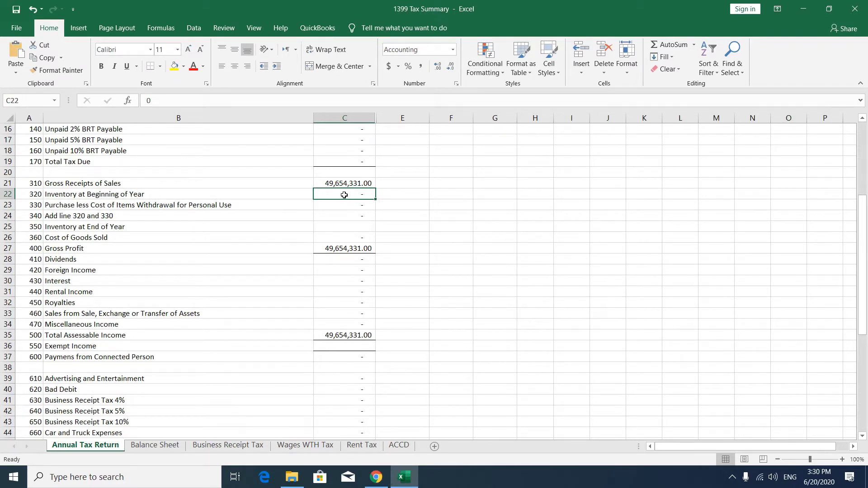
{"action": "type", "text": "2563245"}
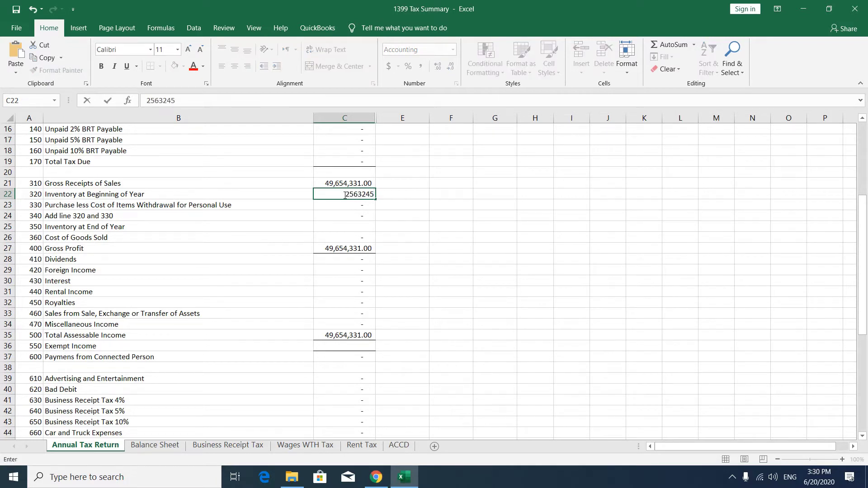
{"action": "key", "text": "Return"}
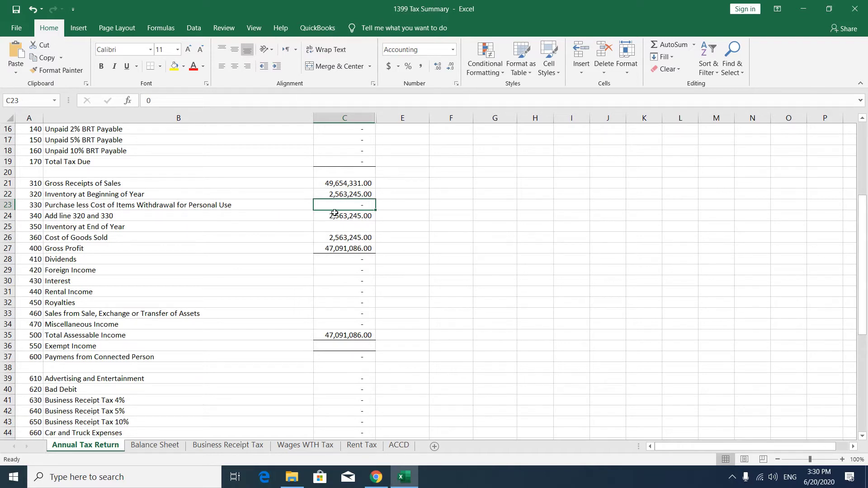
Set line 330 Purchase less Cost of Items Withdrawal to the ACCD sheet's Total Price total plus 325614, using =ACCD!F16+325614
{"action": "type", "text": "="}
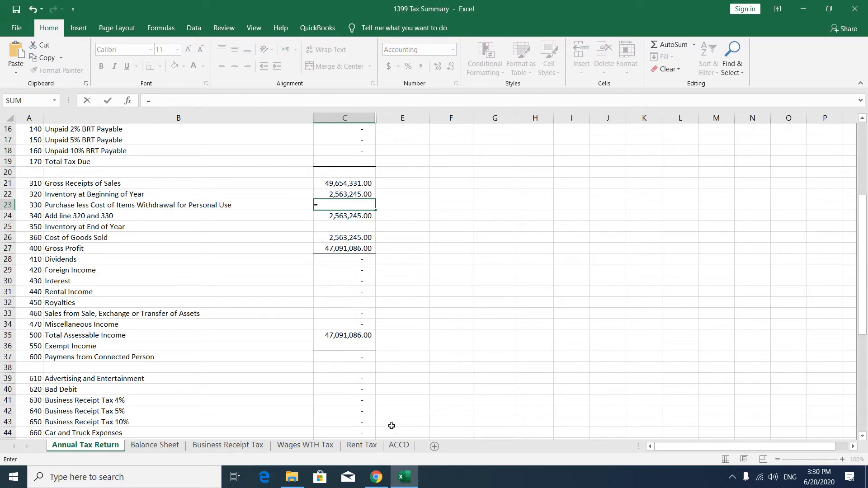
{"action": "left_click", "coordinate": [398, 445]}
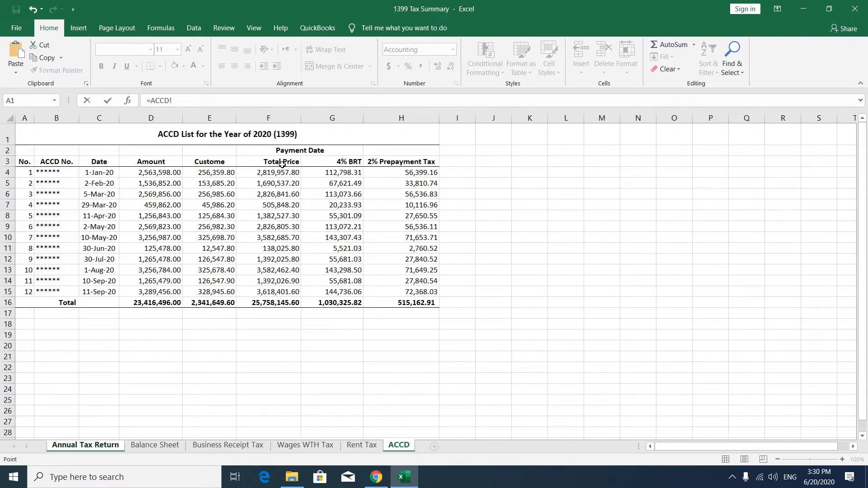
{"action": "left_click", "coordinate": [285, 303]}
{"action": "key", "text": "Return"}
{"action": "left_click", "coordinate": [328, 206]}
{"action": "left_click", "coordinate": [219, 101]}
{"action": "type", "text": "+"}
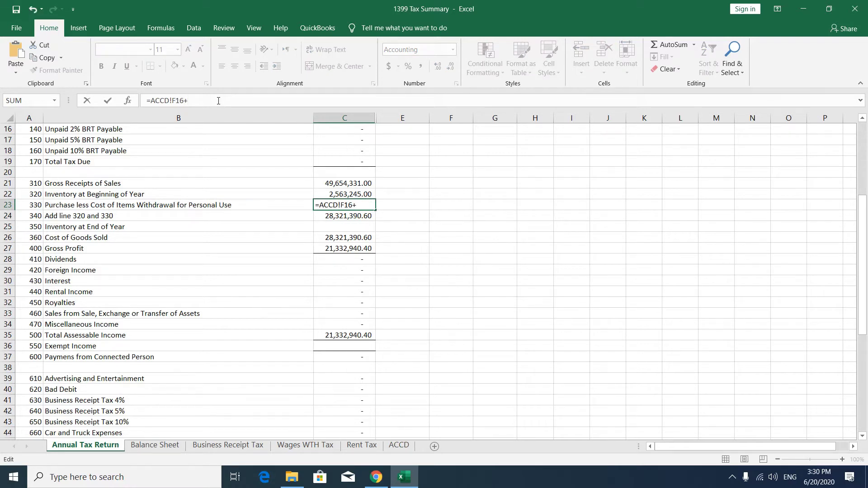
{"action": "type", "text": "325614"}
{"action": "key", "text": "Return"}
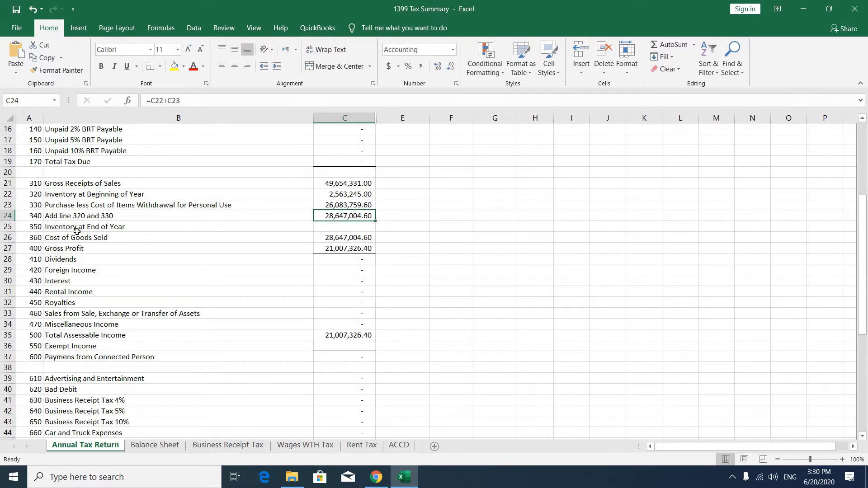
Set line 350 Inventory at End of Year to 625489
{"action": "left_click", "coordinate": [329, 230]}
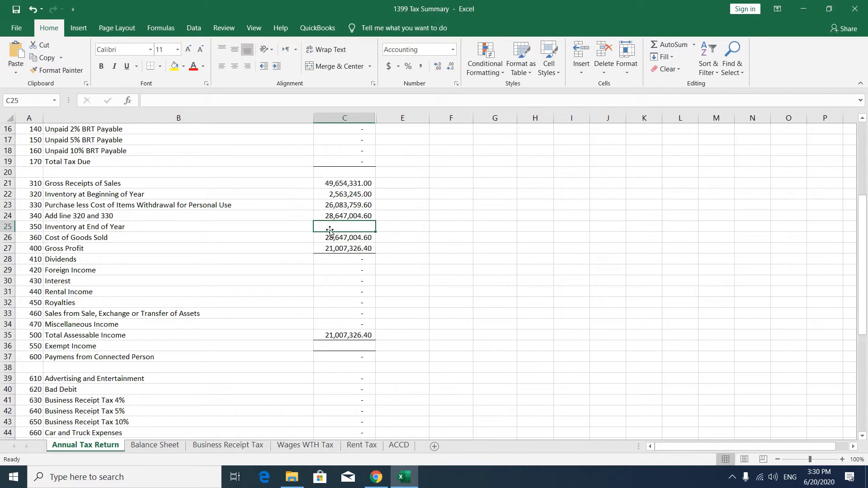
{"action": "type", "text": "625489"}
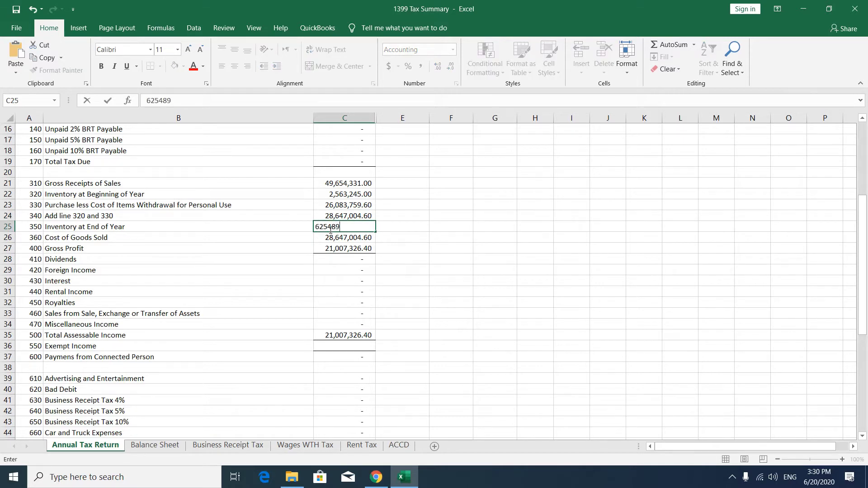
{"action": "key", "text": "Return"}
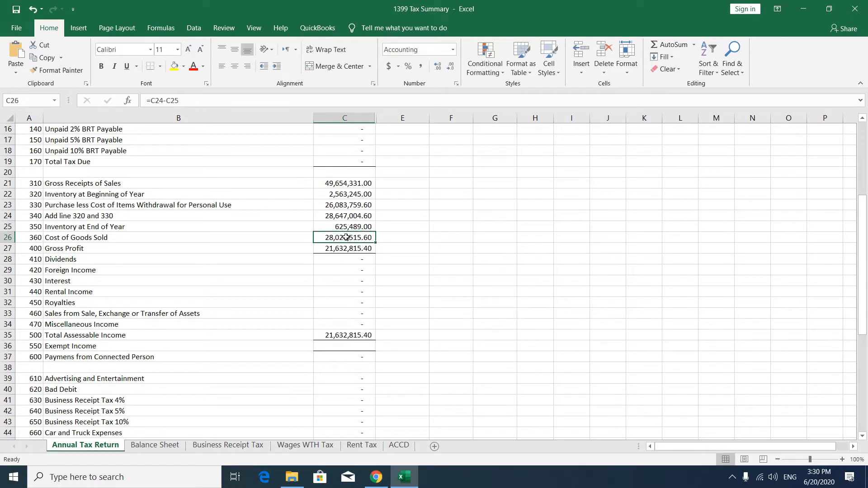
Inspect the Cost of Goods Sold and Gross Profit formulas, and review the other income lines from Dividends to Royalties
{"action": "double_click", "coordinate": [346, 238]}
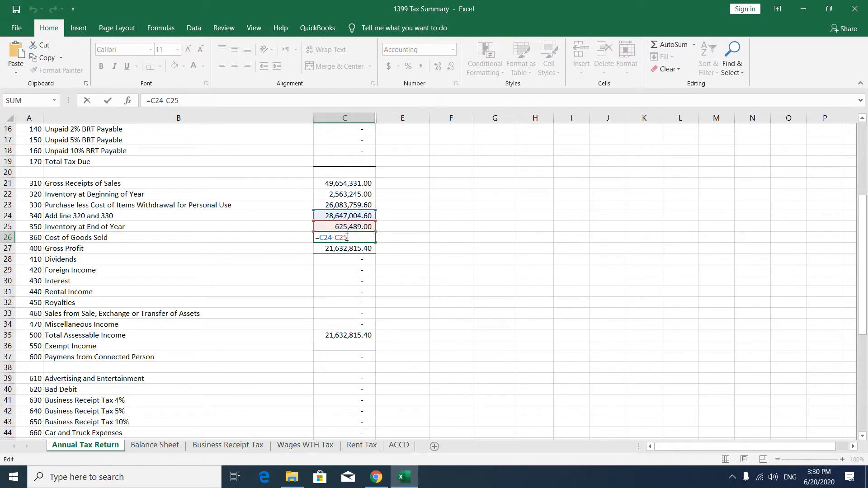
{"action": "key", "text": "Return"}
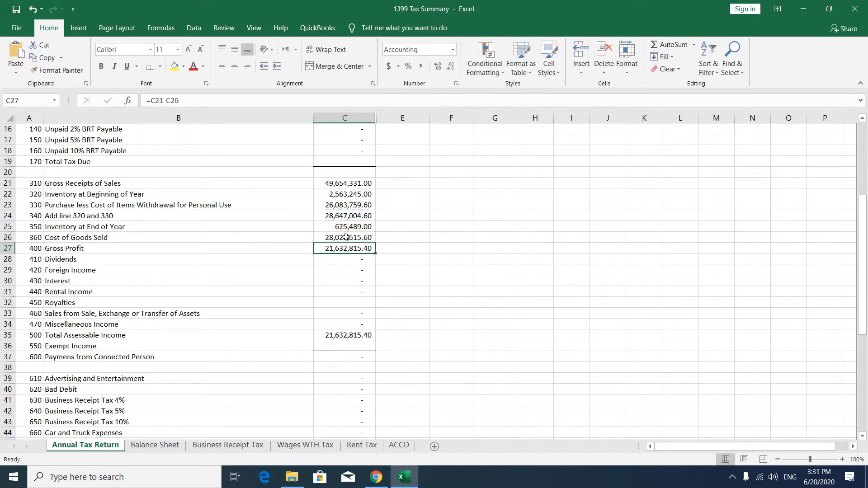
{"action": "double_click", "coordinate": [347, 249]}
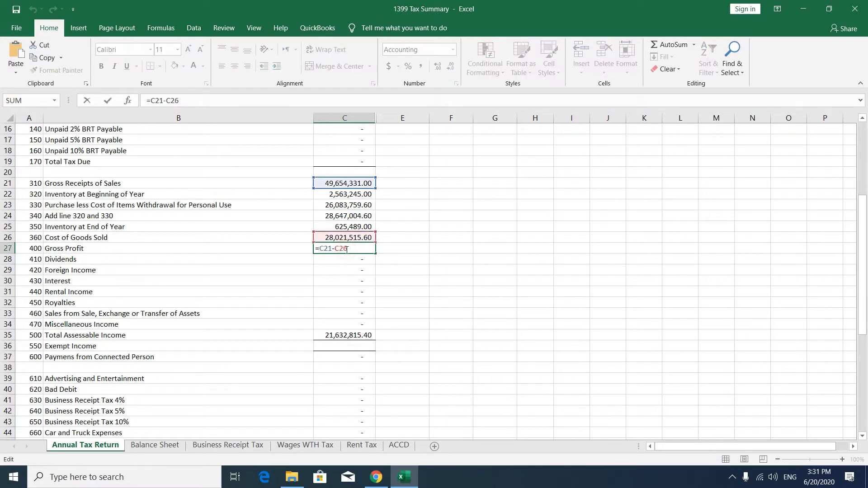
{"action": "key", "text": "Return"}
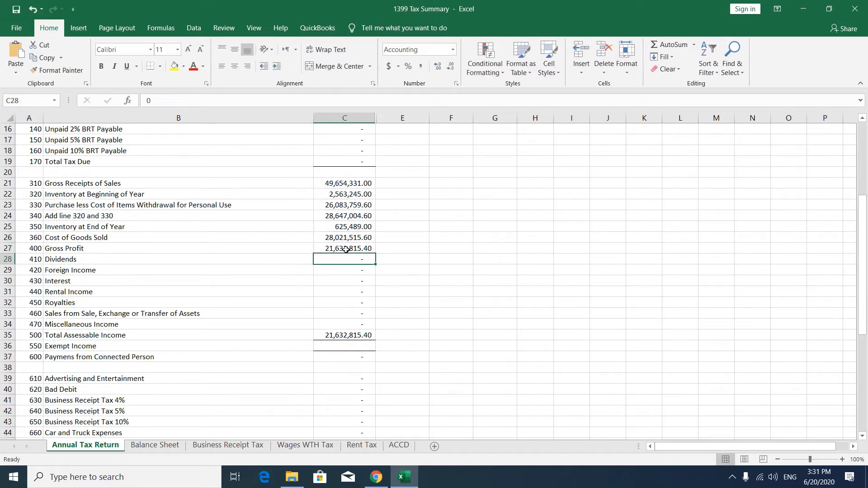
{"action": "left_click", "coordinate": [201, 264]}
{"action": "left_click_drag", "start_coordinate": [202, 263], "coordinate": [339, 262]}
{"action": "left_click_drag", "start_coordinate": [282, 273], "coordinate": [346, 290]}
{"action": "left_click_drag", "start_coordinate": [298, 303], "coordinate": [345, 305]}
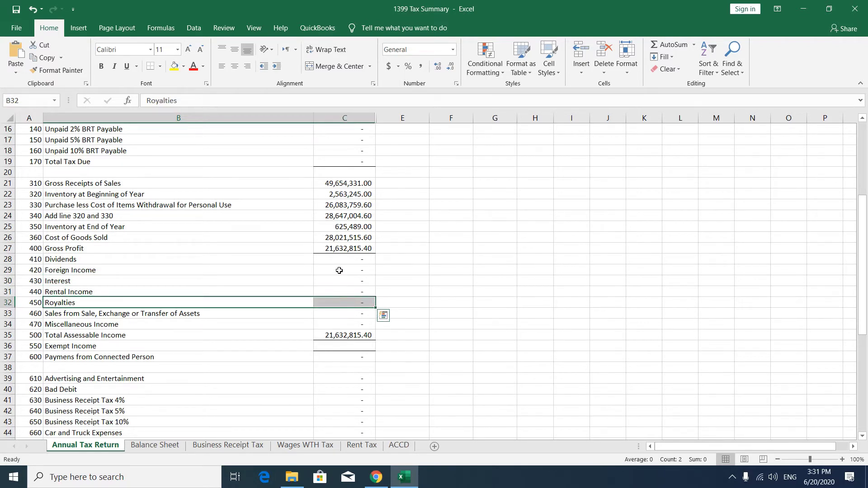
Set line 470 Miscellaneous Income to 256356
{"action": "scroll", "coordinate": [339, 273], "scroll_direction": "down", "scroll_amount": 2}
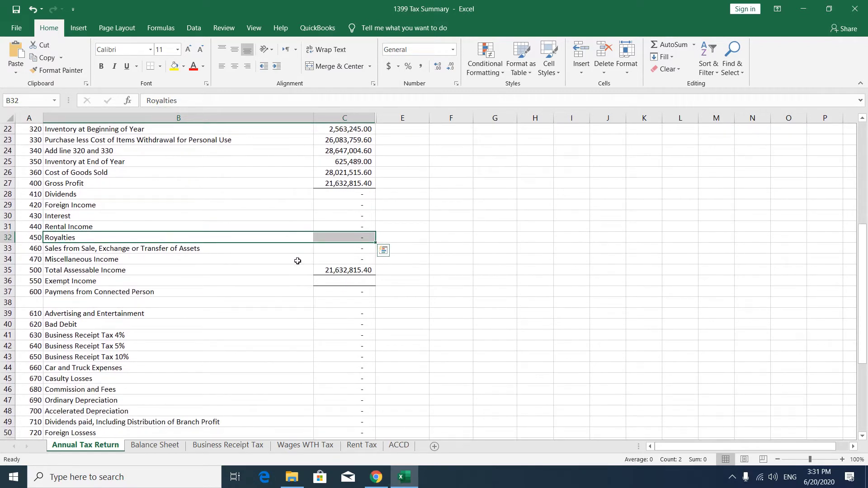
{"action": "left_click_drag", "start_coordinate": [300, 259], "coordinate": [334, 258]}
{"action": "left_click", "coordinate": [349, 258]}
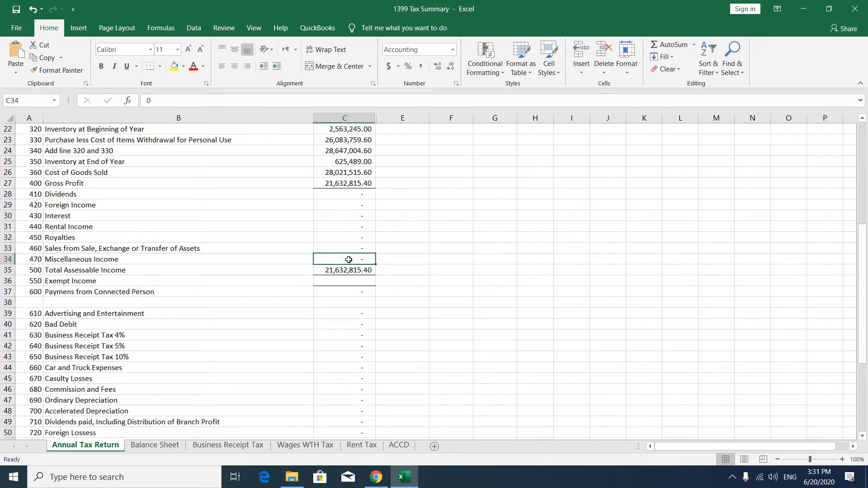
{"action": "type", "text": "256356"}
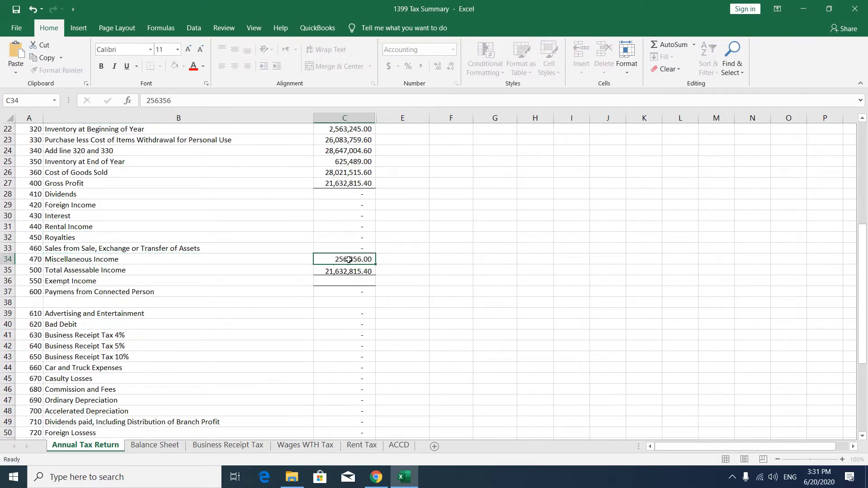
{"action": "key", "text": "Return"}
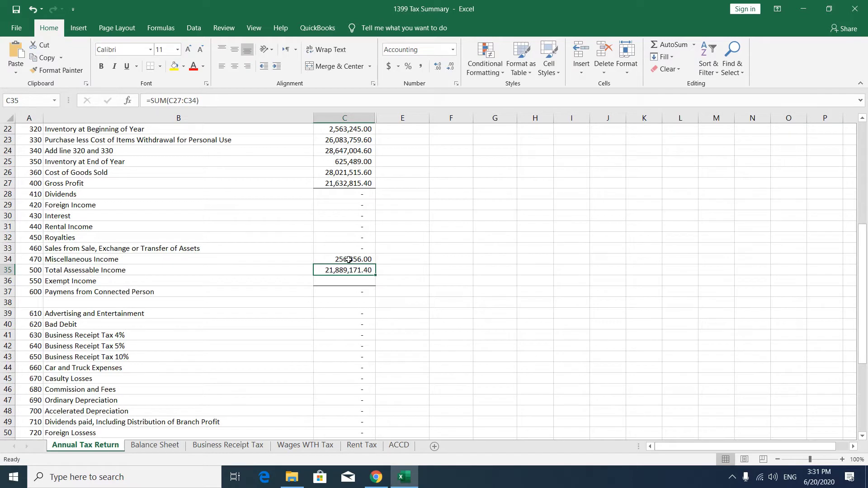
Set line 610 Advertising and Entertainment to 89563, leaving the Exempt Income and Payments from Connected Person lines without an amount
{"action": "scroll", "coordinate": [348, 260], "scroll_direction": "down", "scroll_amount": 1}
{"action": "left_click_drag", "start_coordinate": [217, 246], "coordinate": [332, 250]}
{"action": "left_click", "coordinate": [341, 248]}
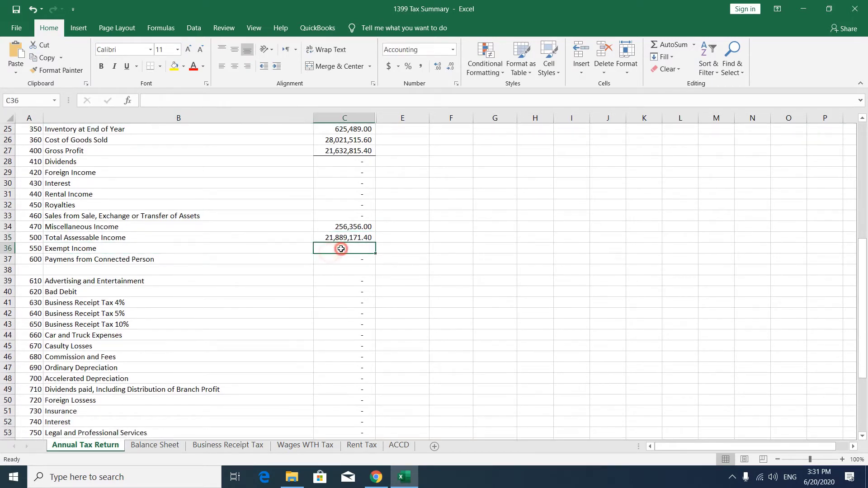
{"action": "left_click_drag", "start_coordinate": [274, 264], "coordinate": [340, 261]}
{"action": "left_click", "coordinate": [343, 260]}
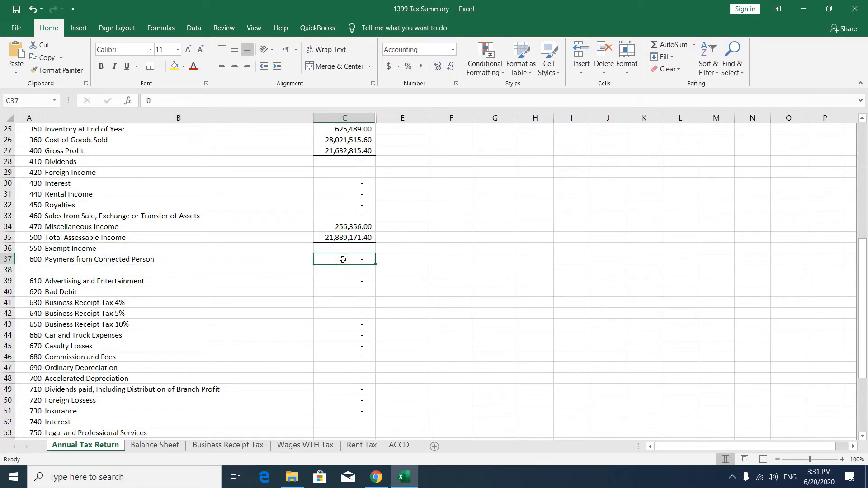
{"action": "scroll", "coordinate": [342, 259], "scroll_direction": "down", "scroll_amount": 3}
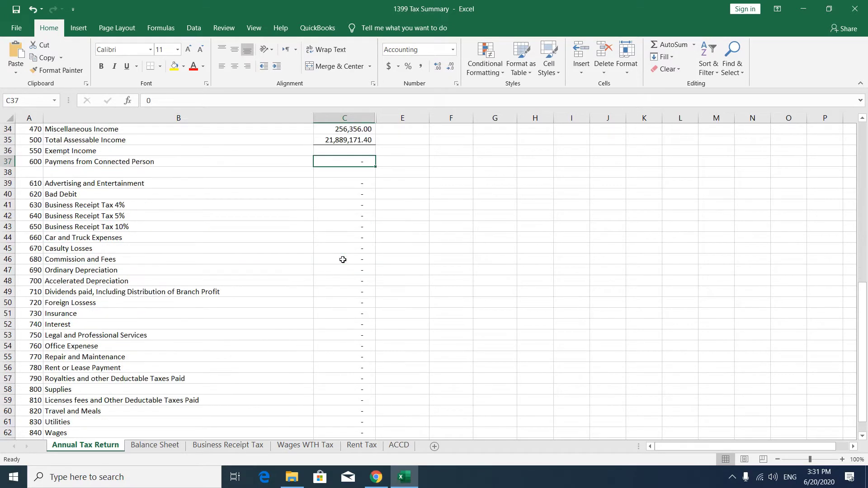
{"action": "left_click", "coordinate": [341, 186]}
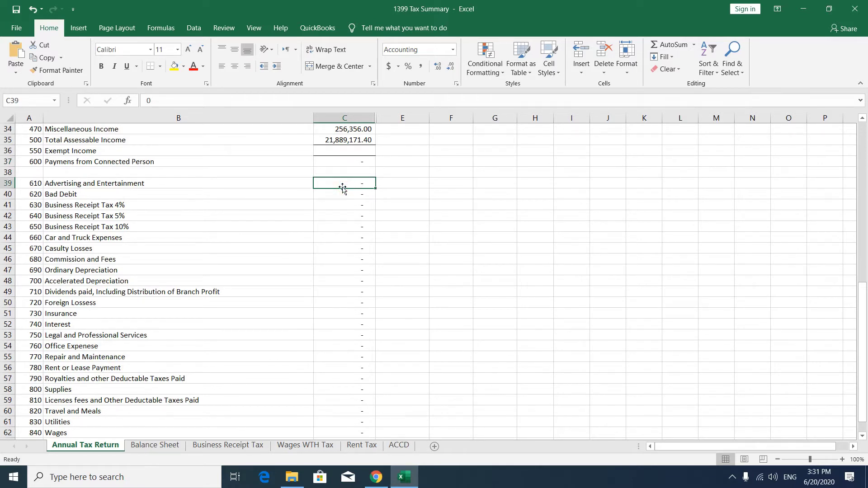
{"action": "type", "text": "895,632"}
{"action": "key", "text": "Return"}
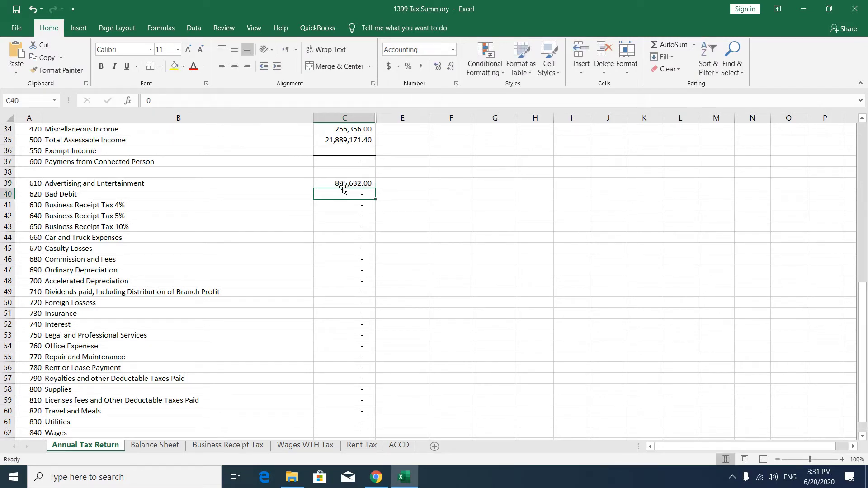
{"action": "double_click", "coordinate": [343, 184]}
{"action": "key", "text": "BackSpace"}
{"action": "key", "text": "Return"}
Link line 630 Business Receipt Tax 4% to the 4% Tax total on the Business Receipt Tax sheet, using ='Business Receipt Tax'!I8
{"action": "left_click", "coordinate": [355, 206]}
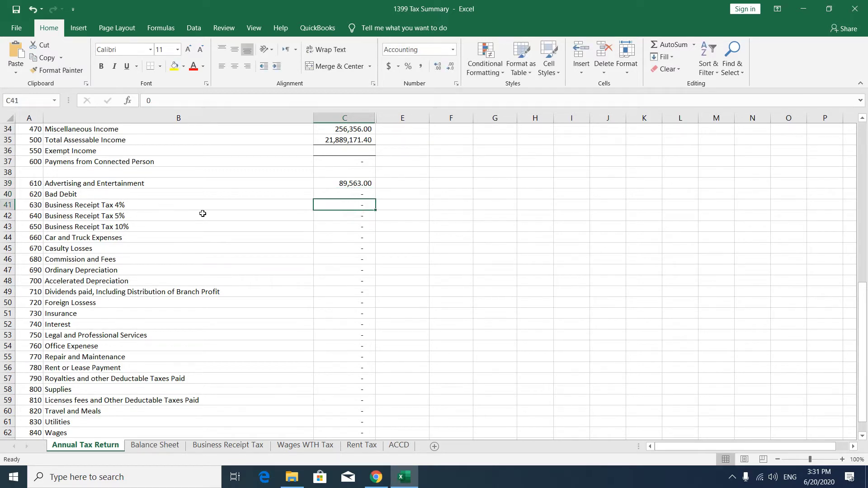
{"action": "type", "text": "="}
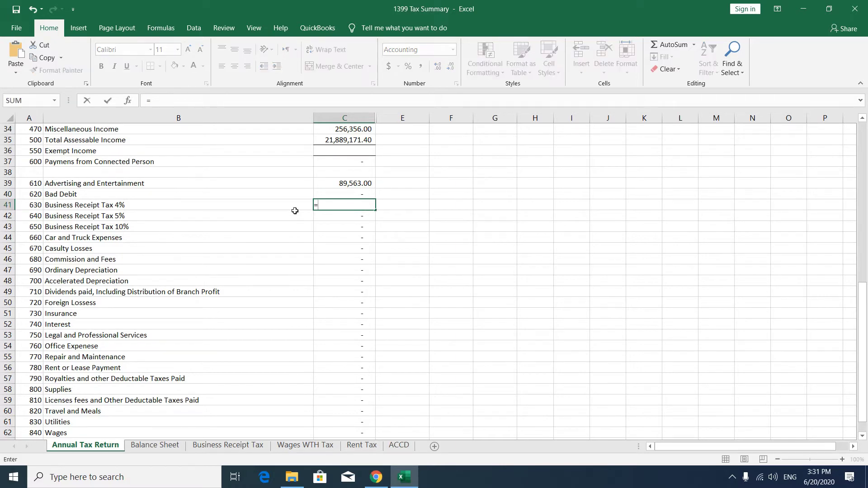
{"action": "left_click", "coordinate": [242, 446]}
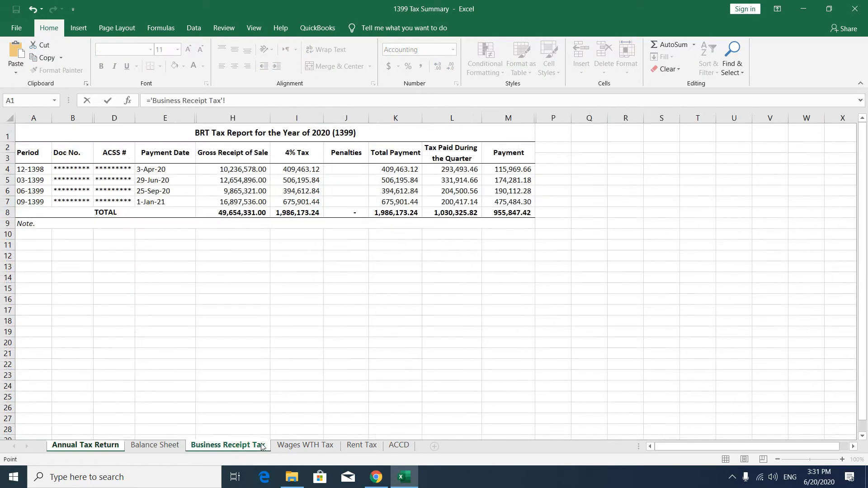
{"action": "left_click", "coordinate": [298, 213]}
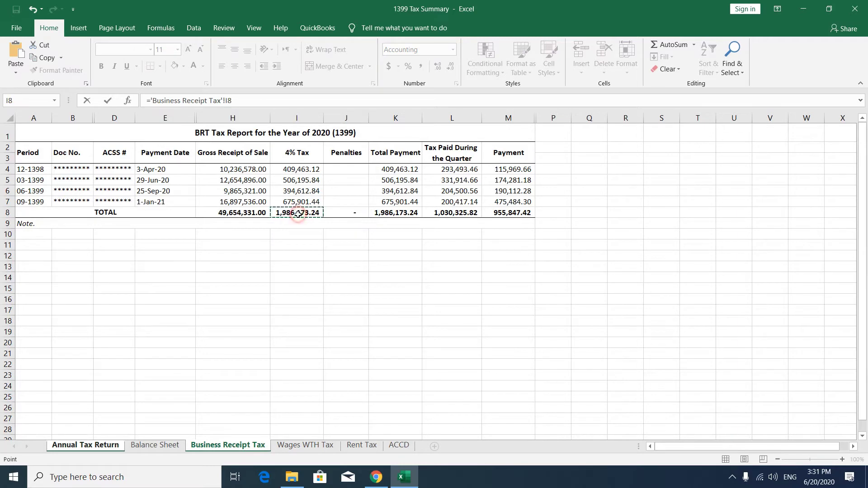
{"action": "key", "text": "Return"}
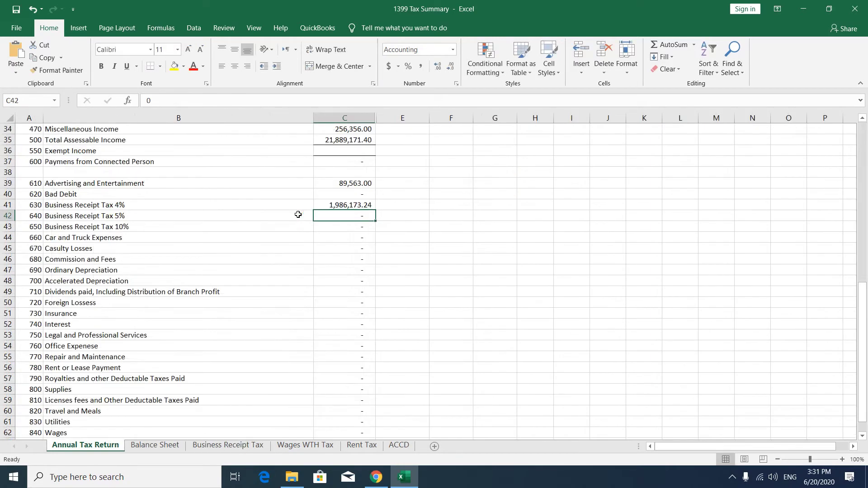
Set line 660 Car and Truck Expenses to 126589, skipping the Business Receipt Tax 5% and 10% lines
{"action": "left_click", "coordinate": [351, 216]}
{"action": "left_click", "coordinate": [351, 227]}
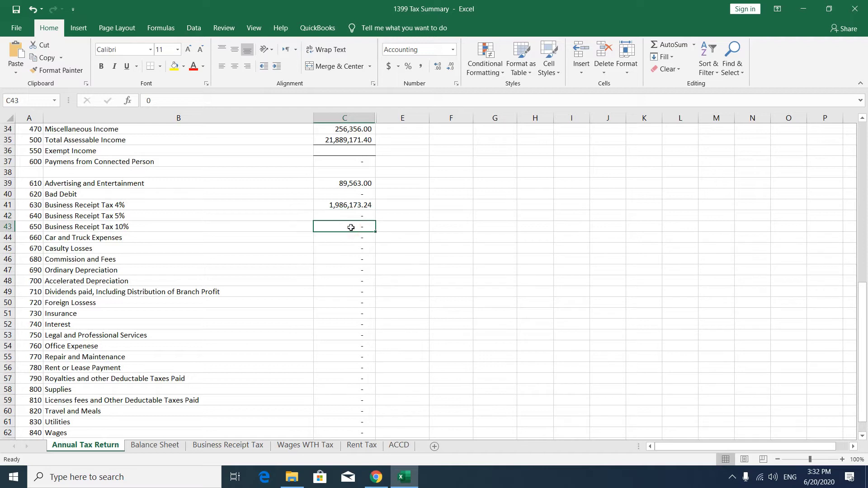
{"action": "scroll", "coordinate": [350, 227], "scroll_direction": "down", "scroll_amount": 1}
{"action": "left_click", "coordinate": [349, 205]}
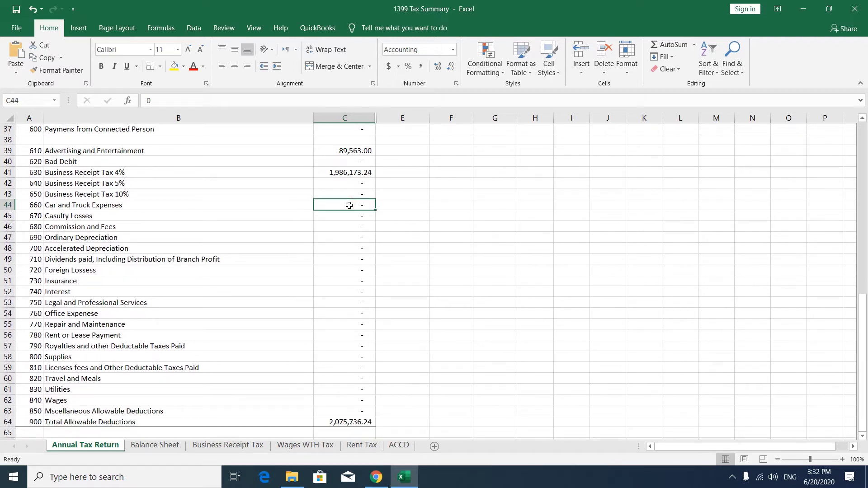
{"action": "type", "text": "126589"}
{"action": "key", "text": "Return"}
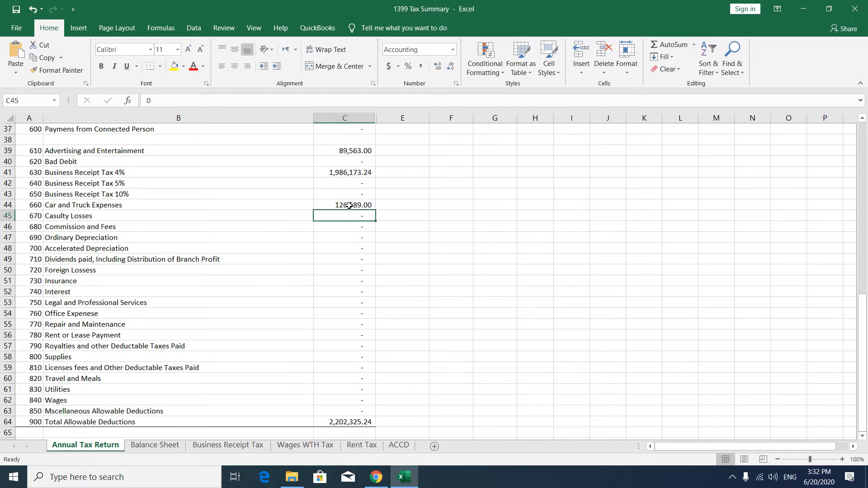
Set line 680 Commission and Fees to 869523, skipping the Casualty Losses line
{"action": "left_click_drag", "start_coordinate": [269, 216], "coordinate": [328, 217]}
{"action": "left_click", "coordinate": [328, 217]}
{"action": "left_click", "coordinate": [353, 229]}
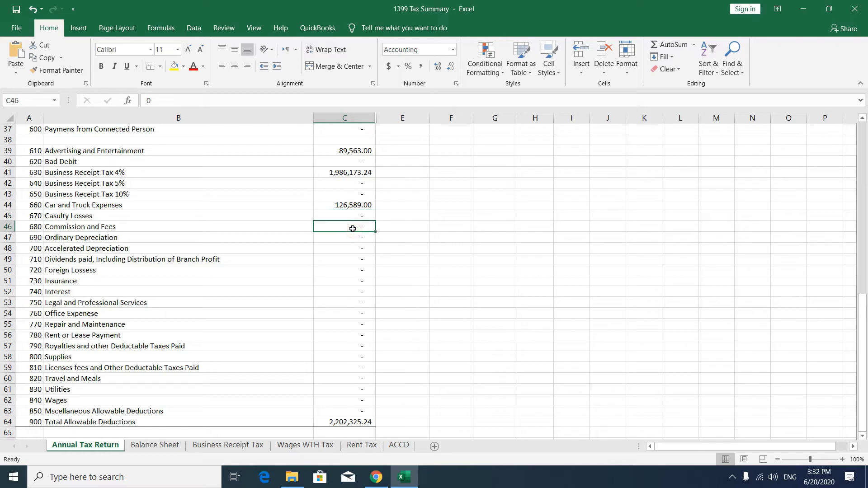
{"action": "type", "text": "869,523"}
{"action": "key", "text": "Return"}
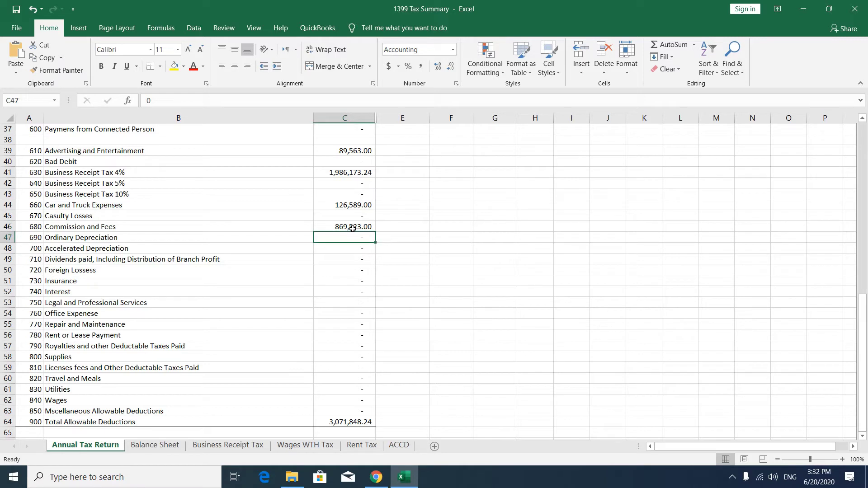
Add a new sheet named Depreciation after the ACCD sheet and return to line 690 Ordinary Depreciation on the Annual Tax Return sheet
{"action": "left_click_drag", "start_coordinate": [357, 250], "coordinate": [360, 244]}
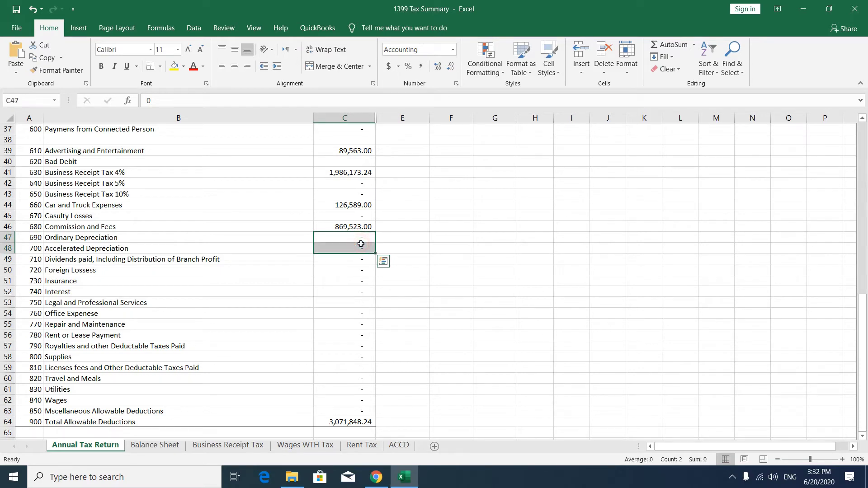
{"action": "left_click", "coordinate": [435, 447]}
{"action": "mouse_move", "coordinate": [144, 446]}
{"action": "left_mouse_down"}
{"action": "mouse_move", "coordinate": [475, 432]}
{"action": "mouse_move", "coordinate": [455, 446]}
{"action": "left_mouse_up"}
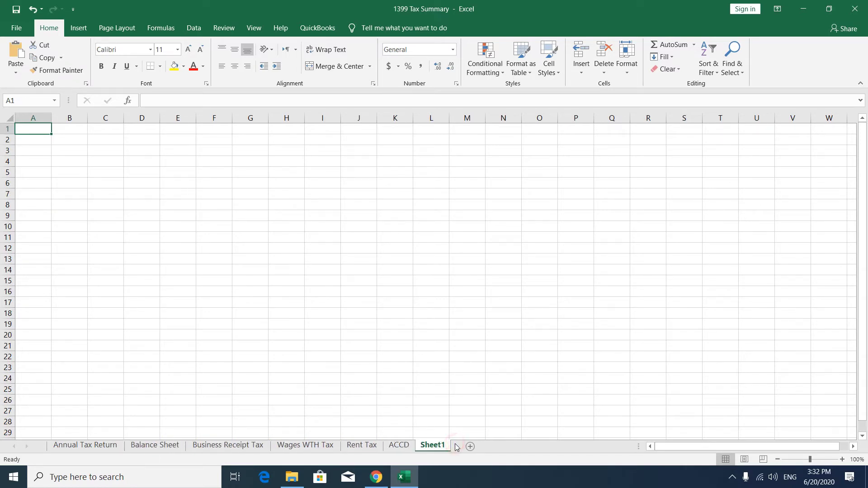
{"action": "right_click", "coordinate": [441, 447]}
{"action": "left_click", "coordinate": [480, 346]}
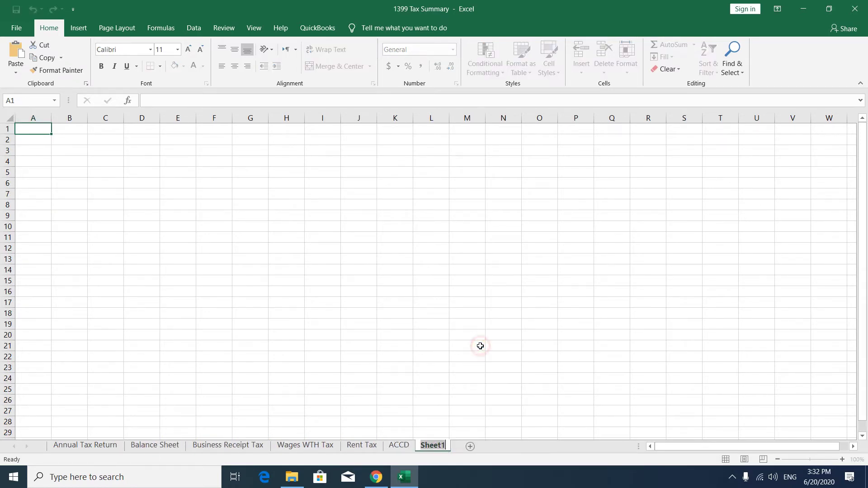
{"action": "type", "text": "Depr"}
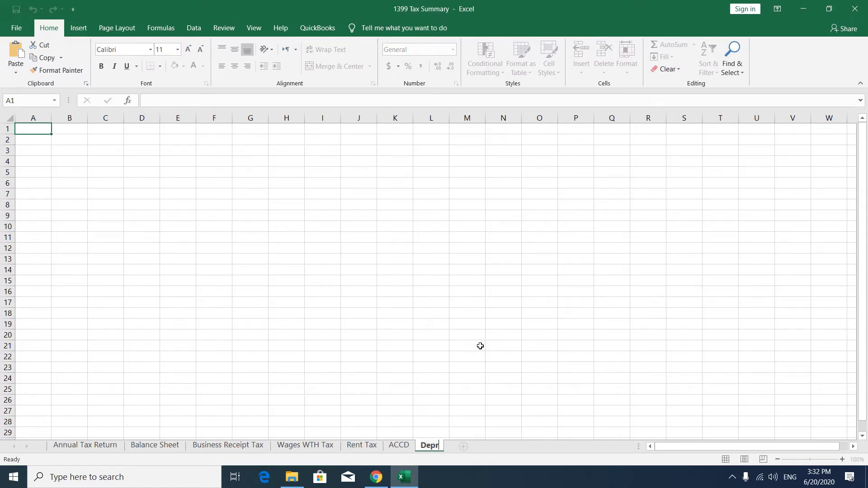
{"action": "type", "text": "eciation"}
{"action": "key", "text": "Return"}
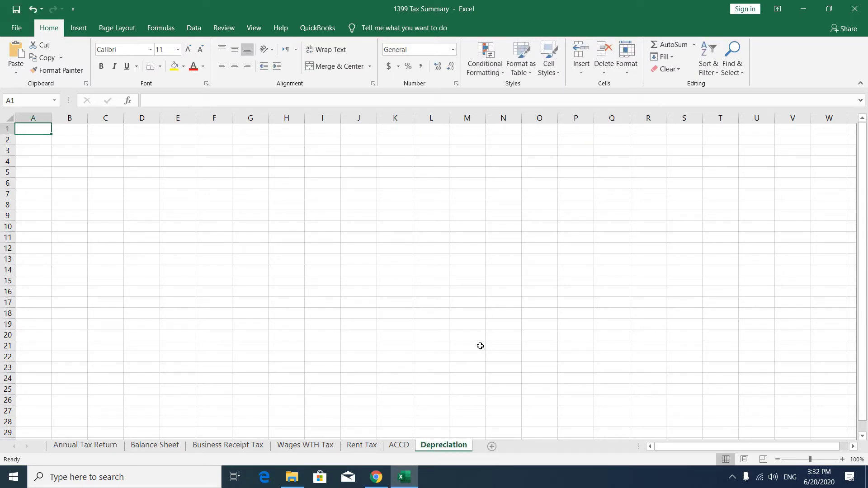
{"action": "left_click", "coordinate": [86, 445]}
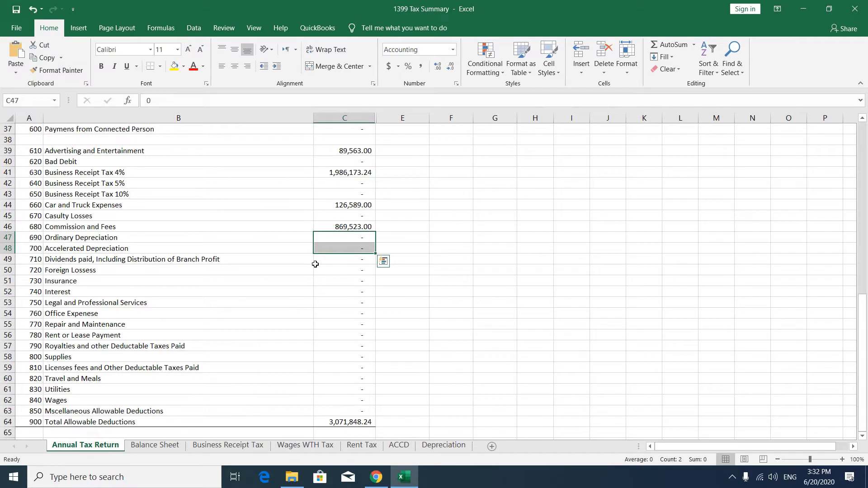
{"action": "left_click", "coordinate": [327, 237]}
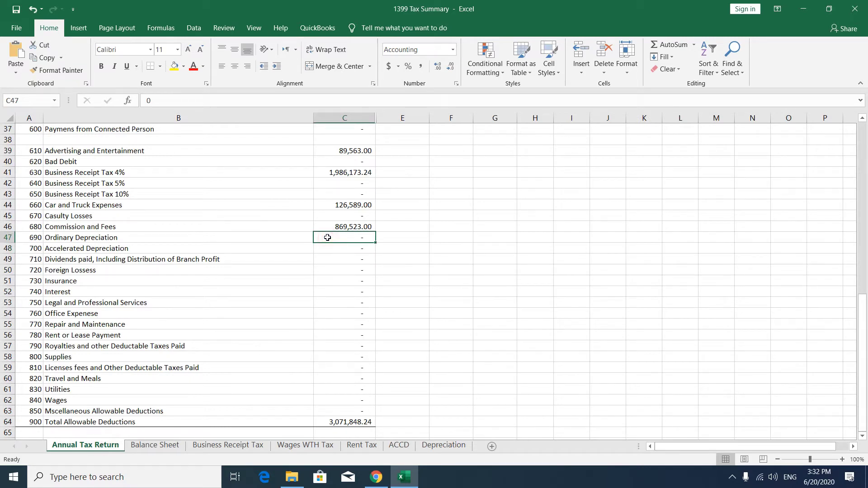
Set line 750 Legal and Professional Services to 125632, skipping the lines from Dividends paid to Interest
{"action": "left_click", "coordinate": [330, 259]}
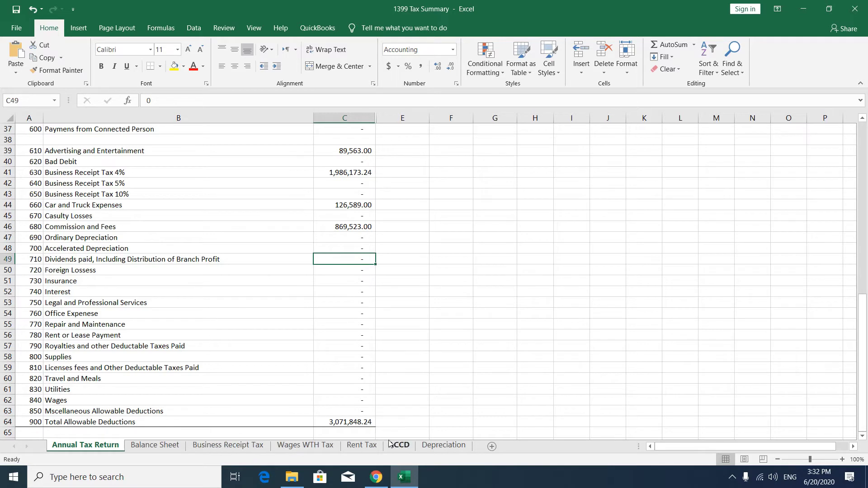
{"action": "scroll", "coordinate": [370, 394], "scroll_direction": "down", "scroll_amount": 1}
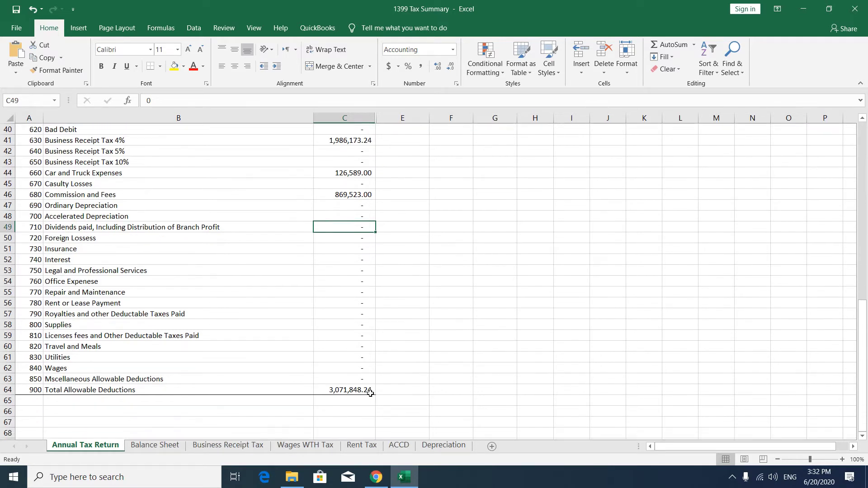
{"action": "left_click", "coordinate": [342, 237]}
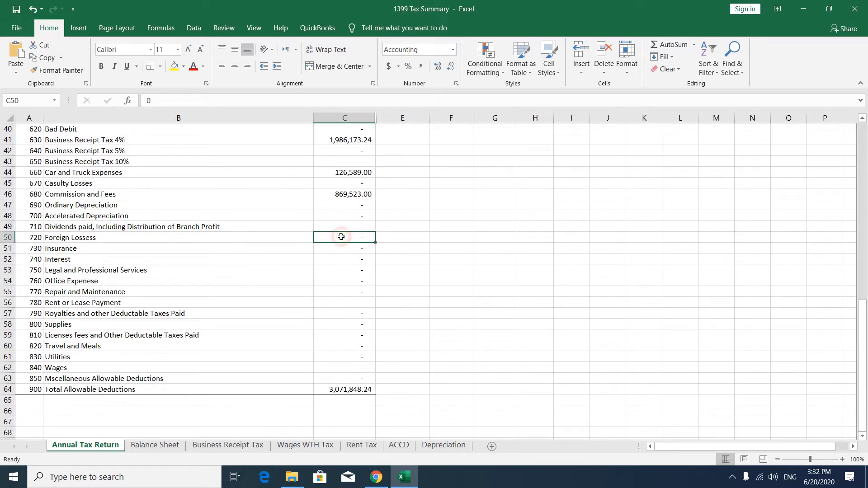
{"action": "left_click", "coordinate": [342, 250]}
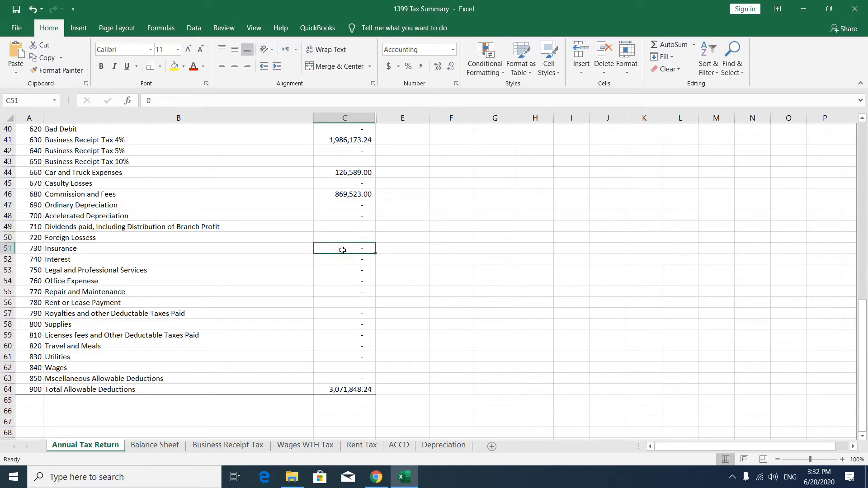
{"action": "left_click", "coordinate": [343, 262]}
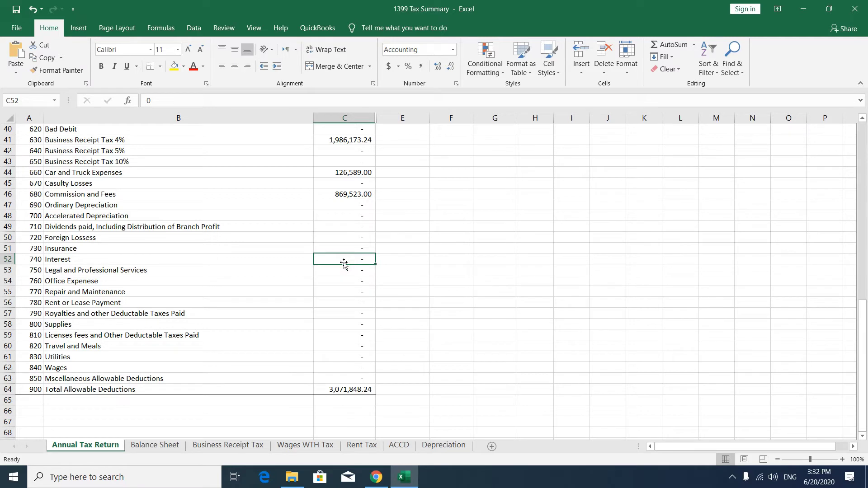
{"action": "left_click", "coordinate": [344, 270]}
{"action": "type", "text": "1,256,325"}
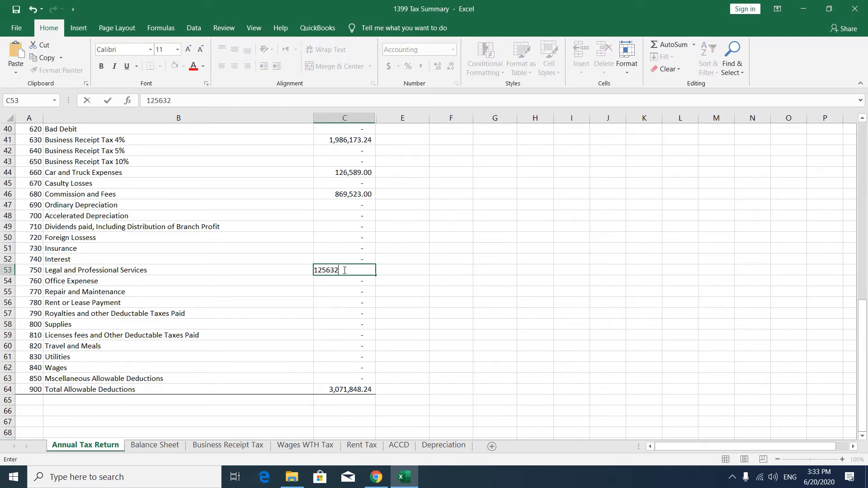
{"action": "key", "text": "Return"}
{"action": "left_click", "coordinate": [343, 270]}
{"action": "left_click", "coordinate": [202, 99]}
{"action": "key", "text": "BackSpace"}
{"action": "key", "text": "Return"}
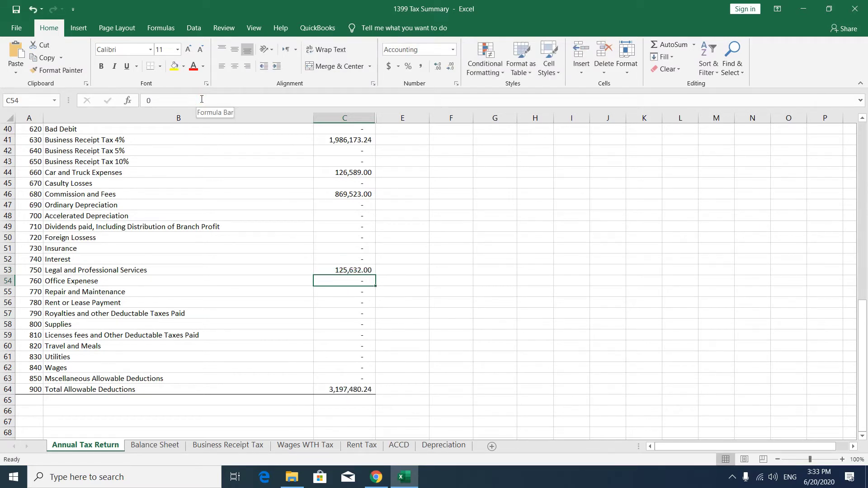
Set line 760 Office Expense to 625325 and line 770 Repair and Maintenance to 125362
{"action": "type", "text": "625325"}
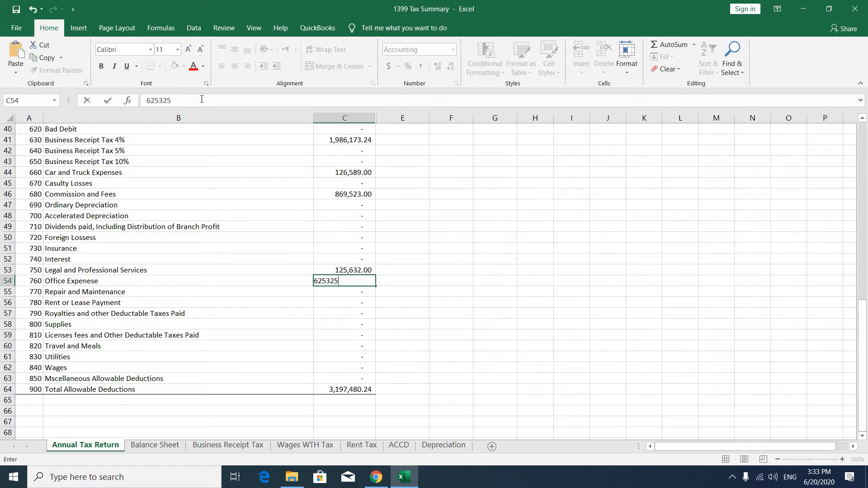
{"action": "key", "text": "Return"}
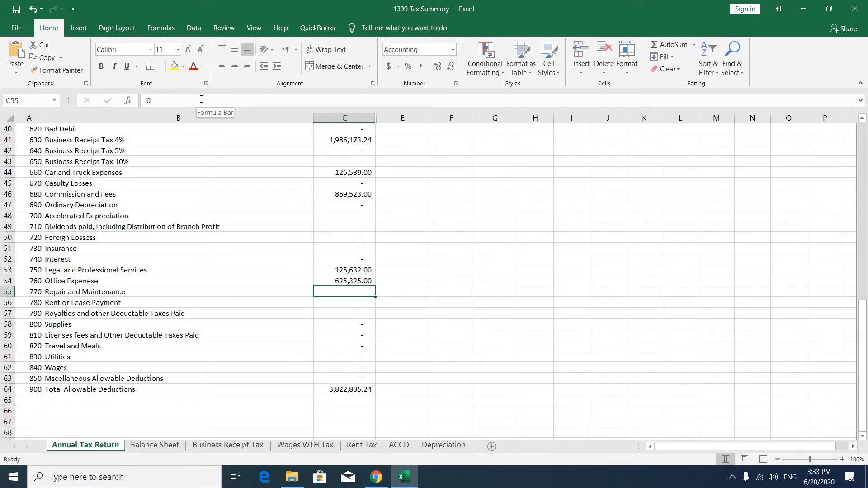
{"action": "type", "text": "125,"}
{"action": "type", "text": "362"}
{"action": "key", "text": "Return"}
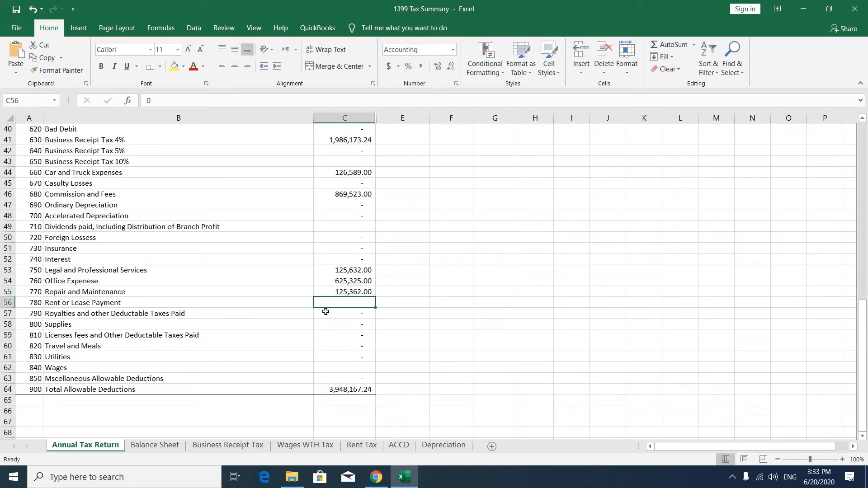
Link line 780 Rent or Lease Payment to the 360,000 rent amount on the Rent Tax sheet
{"action": "type", "text": "="}
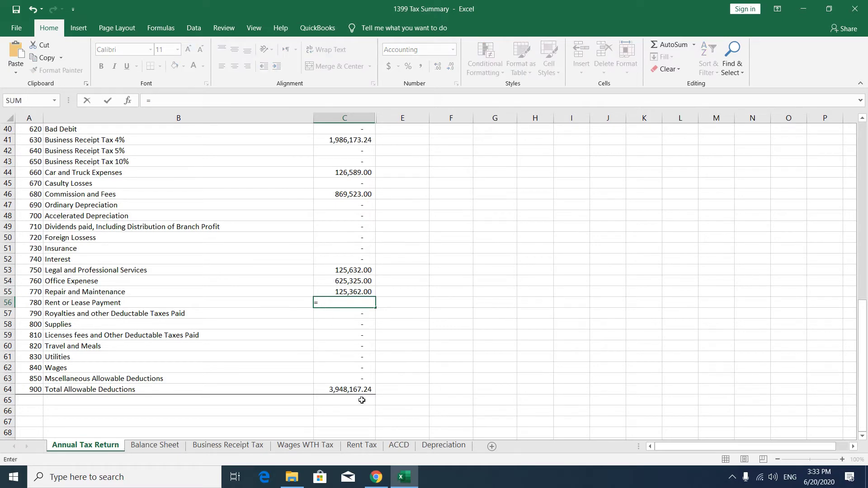
{"action": "left_click", "coordinate": [371, 447]}
{"action": "left_click", "coordinate": [262, 303]}
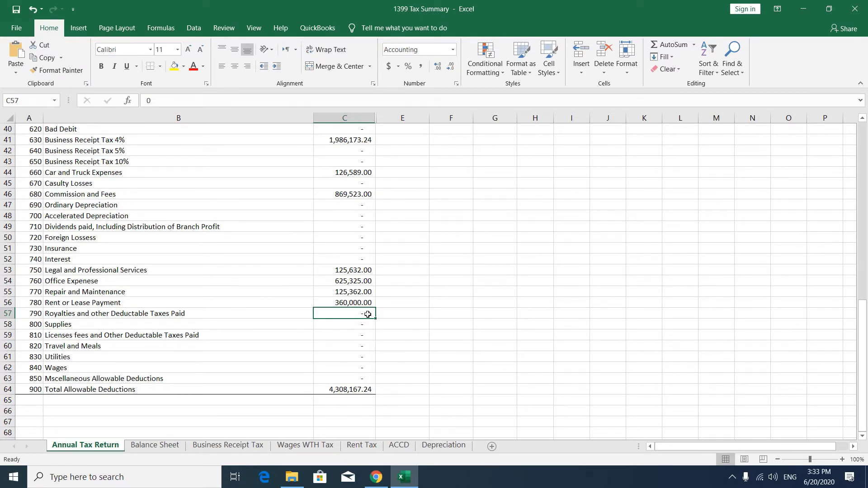
{"action": "left_click", "coordinate": [367, 328]}
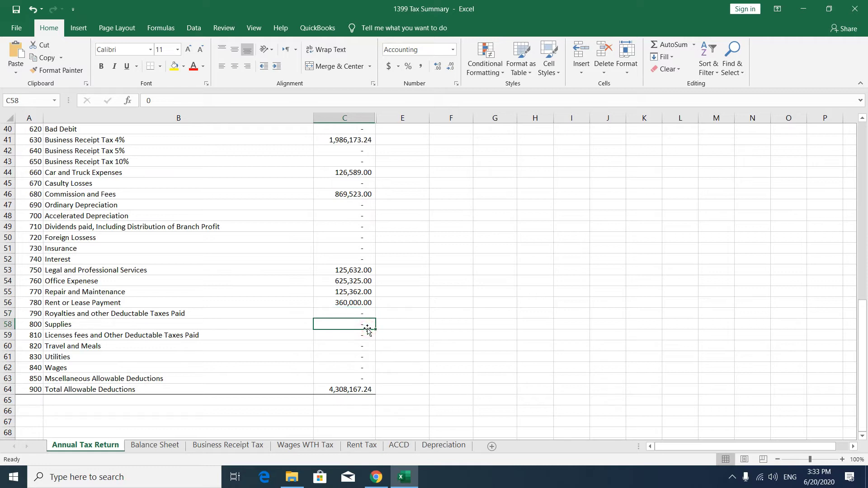
Set line 800 Supplies to 265986 and line 810 Licenses fees and Other Deductable Taxes Paid to 300
{"action": "type", "text": "265986"}
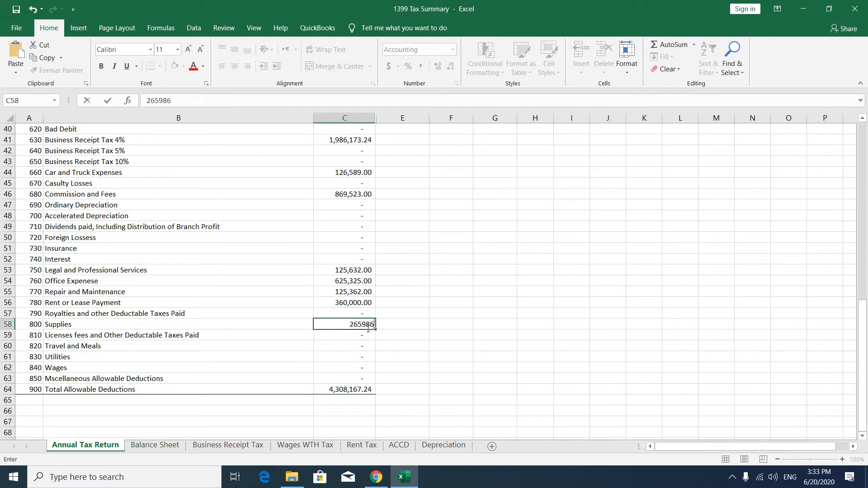
{"action": "key", "text": "Return"}
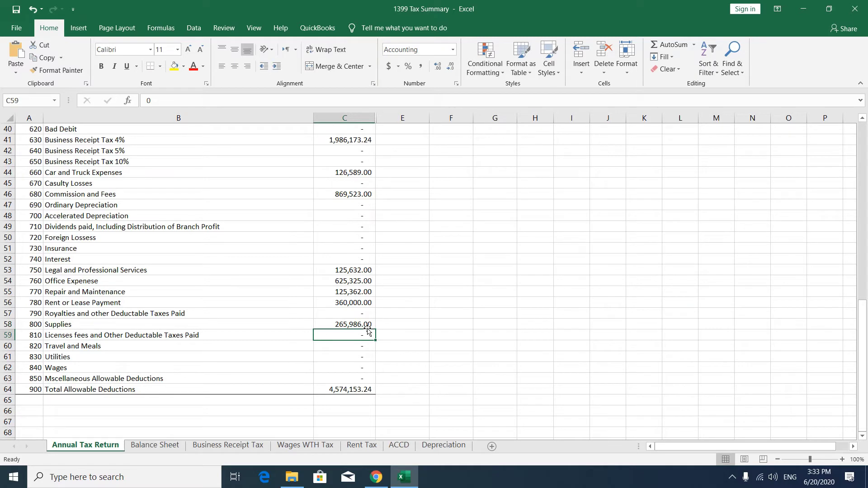
{"action": "type", "text": "300"}
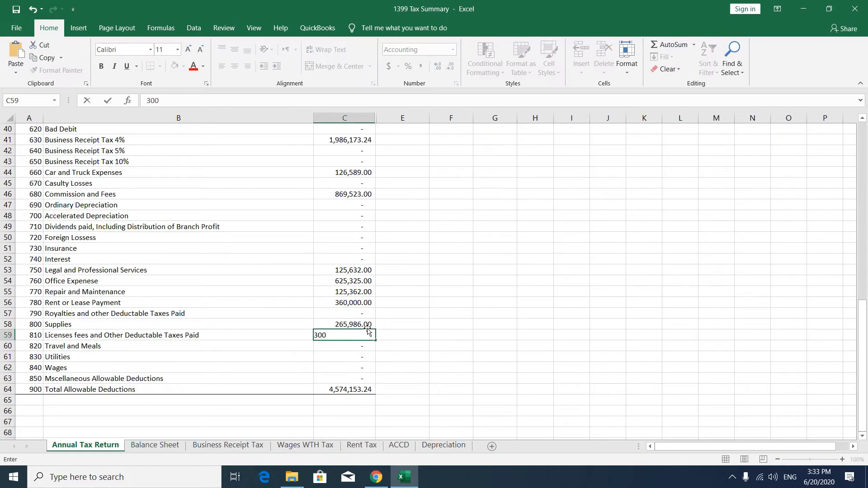
{"action": "key", "text": "Return"}
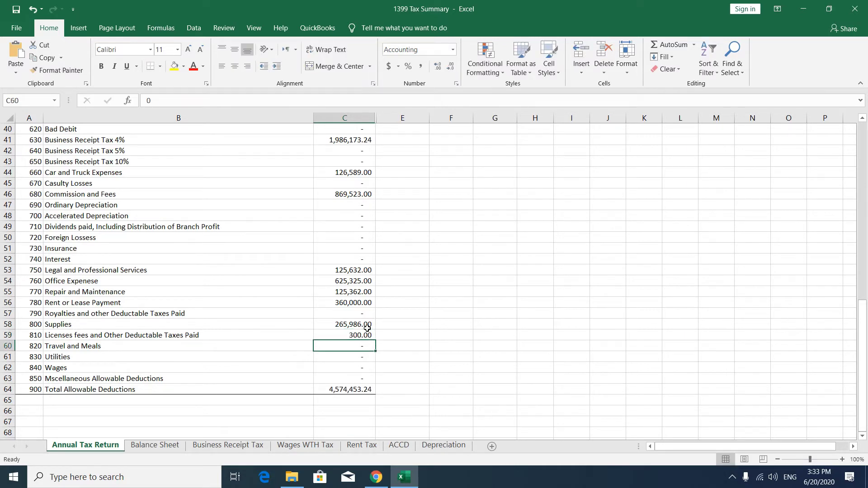
Set line 820 Travel and Meals to 526325 and line 830 Utilities to 123654
{"action": "type", "text": "526325"}
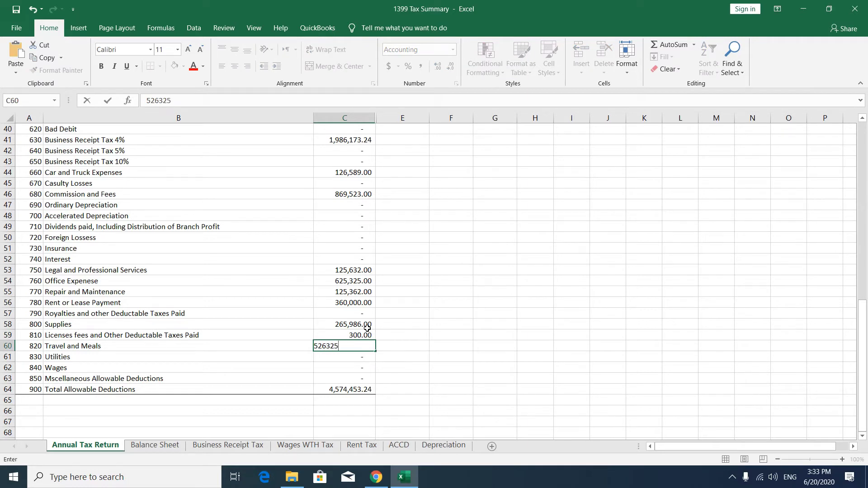
{"action": "key", "text": "Return"}
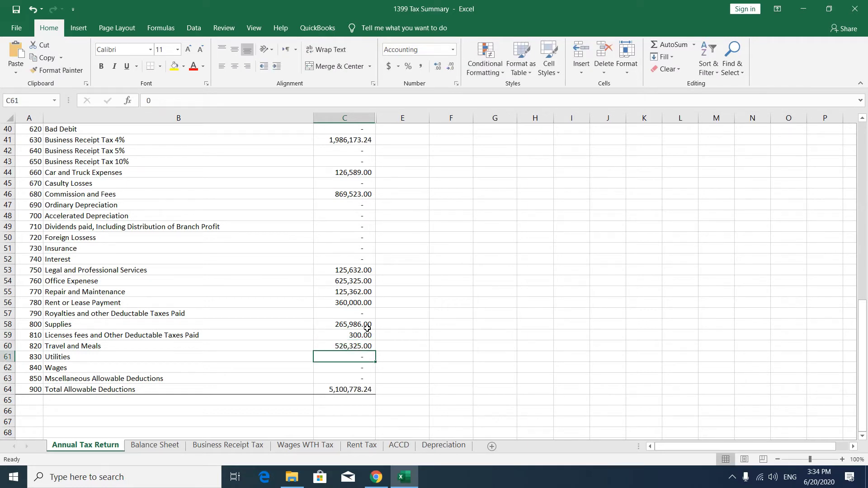
{"action": "type", "text": "12365"}
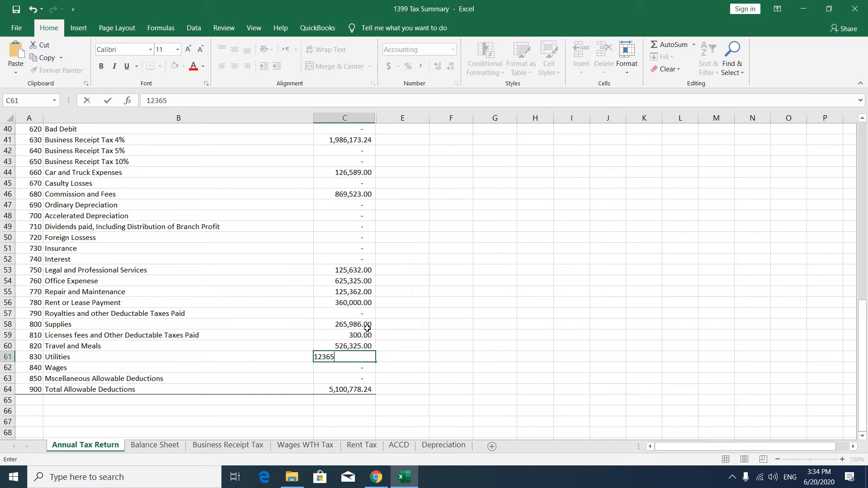
{"action": "key", "text": "Return"}
{"action": "key", "text": "Up"}
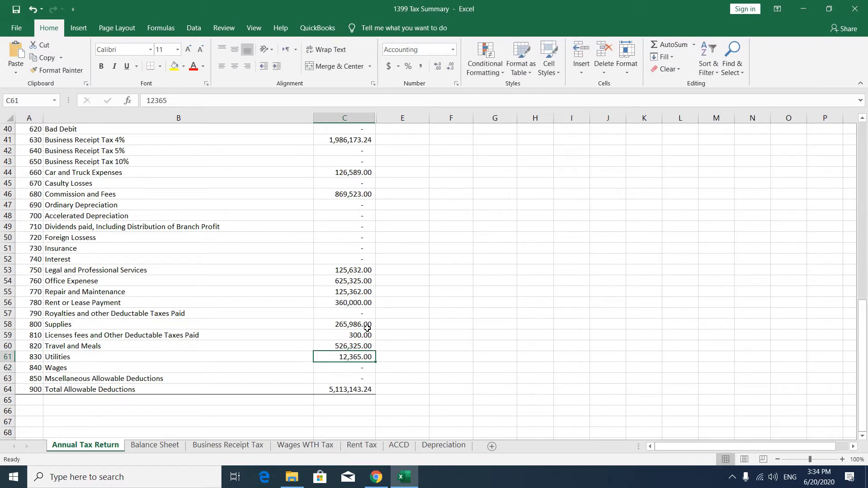
{"action": "type", "text": "123654"}
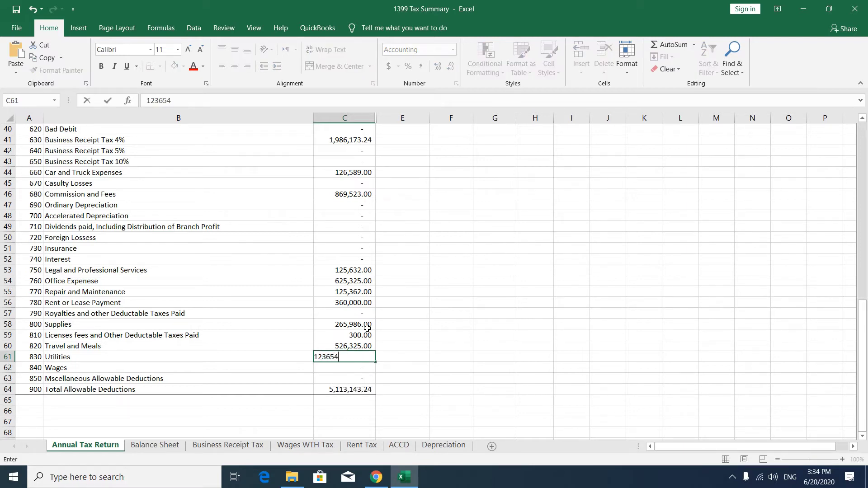
{"action": "key", "text": "Return"}
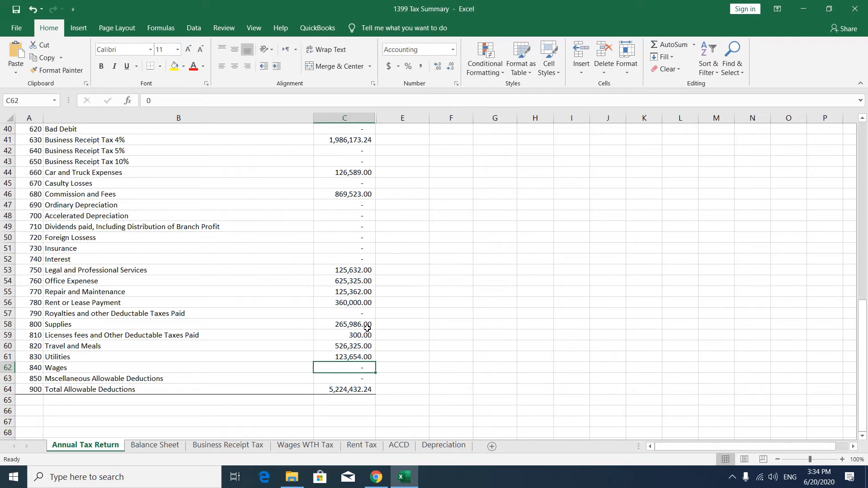
Link line 840 Wages to the total gross salary in cell I16 of the Wages WTH Tax sheet
{"action": "type", "text": "="}
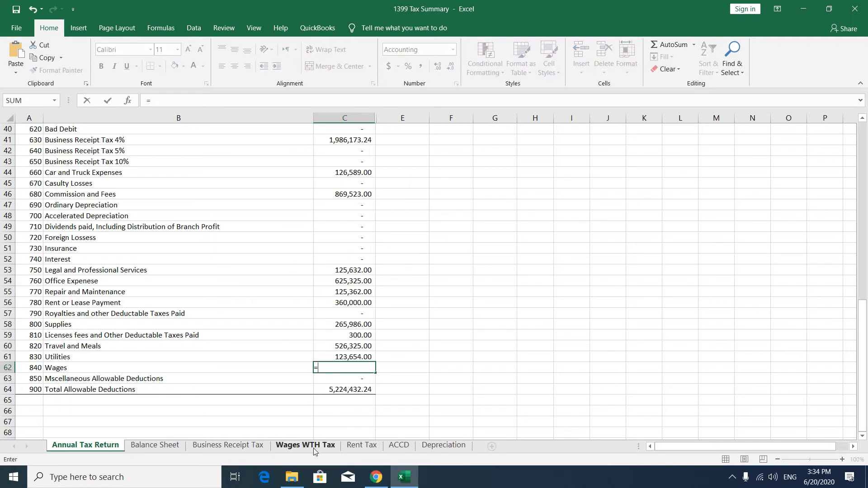
{"action": "left_click", "coordinate": [314, 447]}
{"action": "left_click", "coordinate": [318, 304]}
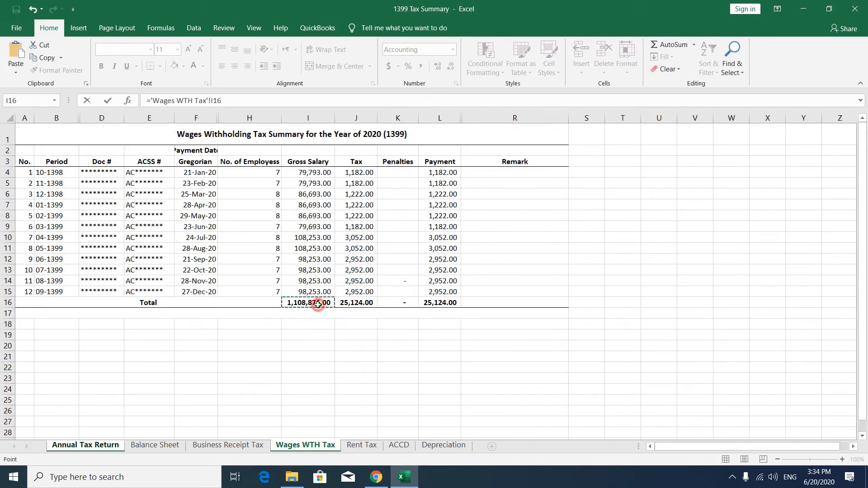
{"action": "key", "text": "Return"}
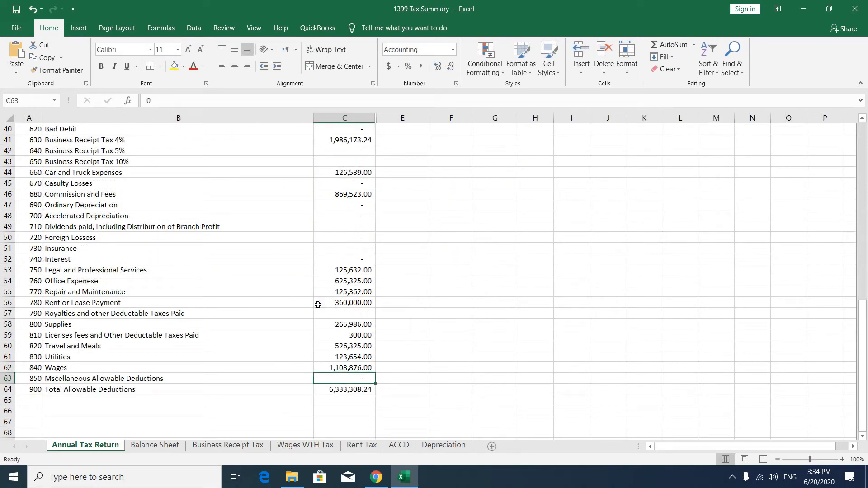
Set line 850 Miscellaneous Allowable Deductions to 1256324
{"action": "type", "text": "1,256,3"}
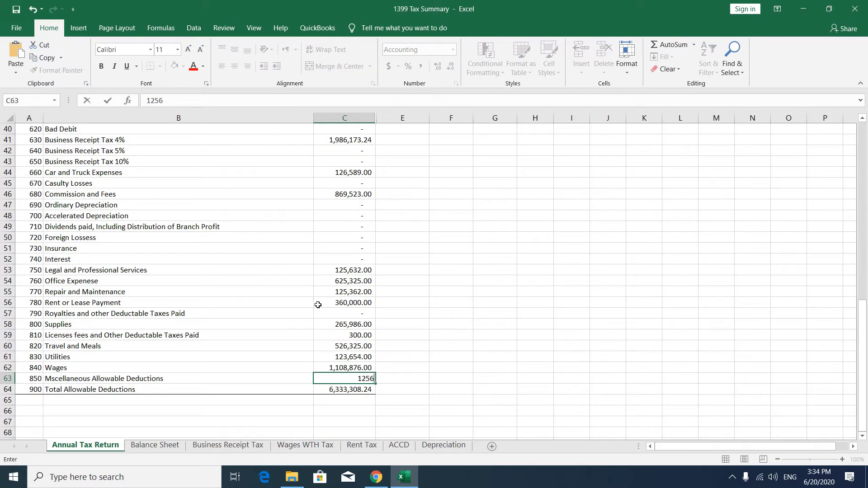
{"action": "type", "text": "24"}
{"action": "key", "text": "Return"}
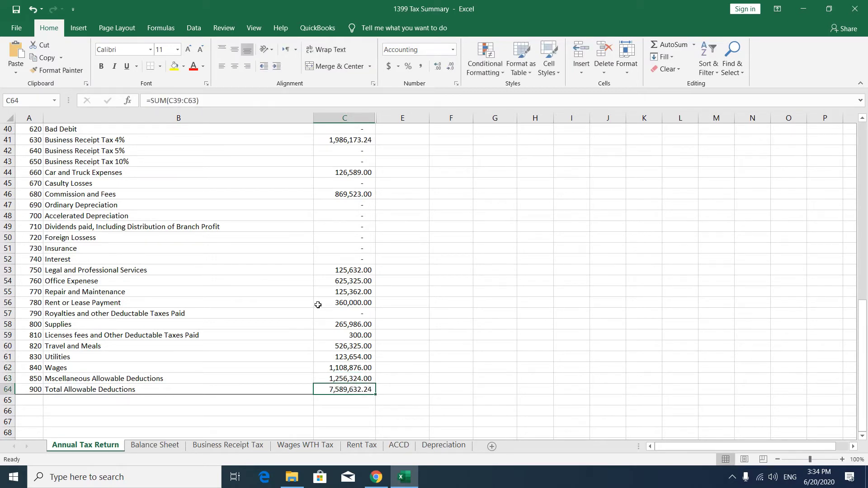
Check which deduction lines the formula of line 900 Total Allowable Deductions adds up, leaving the formula as it is
{"action": "left_click", "coordinate": [349, 391]}
{"action": "double_click", "coordinate": [349, 391]}
{"action": "scroll", "coordinate": [351, 348], "scroll_direction": "up", "scroll_amount": 4}
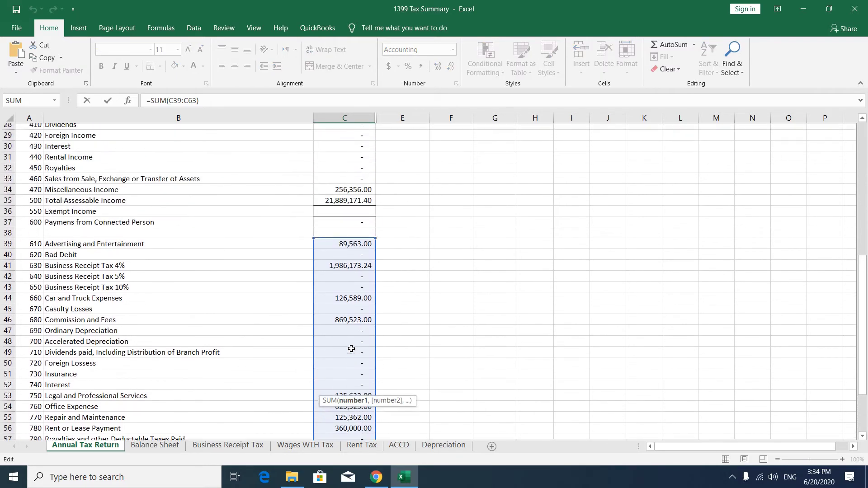
{"action": "scroll", "coordinate": [351, 349], "scroll_direction": "down", "scroll_amount": 4}
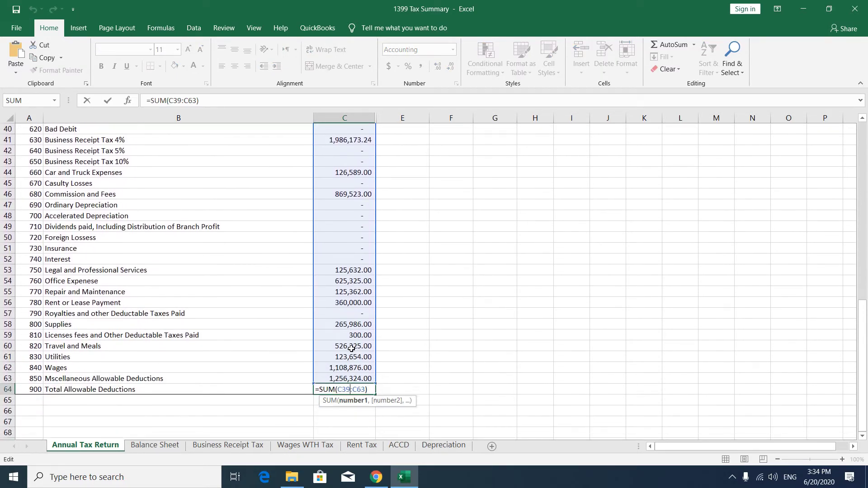
{"action": "key", "text": "Return"}
Link line 20 Total Assessable Income to the line 500 Total Assessable Income amount in cell C35
{"action": "scroll", "coordinate": [352, 348], "scroll_direction": "up", "scroll_amount": 11}
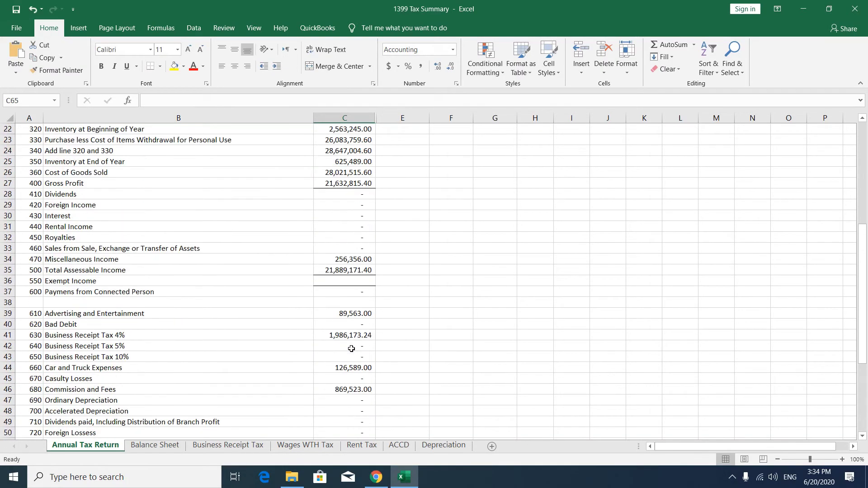
{"action": "scroll", "coordinate": [351, 349], "scroll_direction": "up", "scroll_amount": 2}
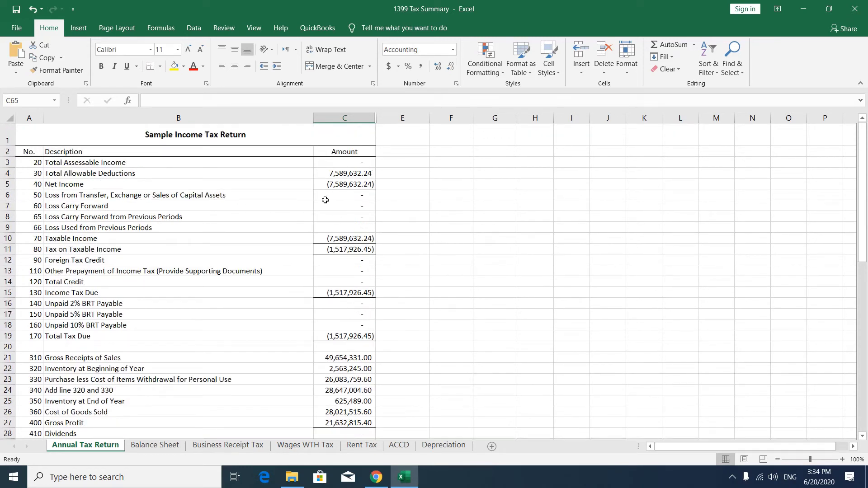
{"action": "left_click", "coordinate": [348, 163]}
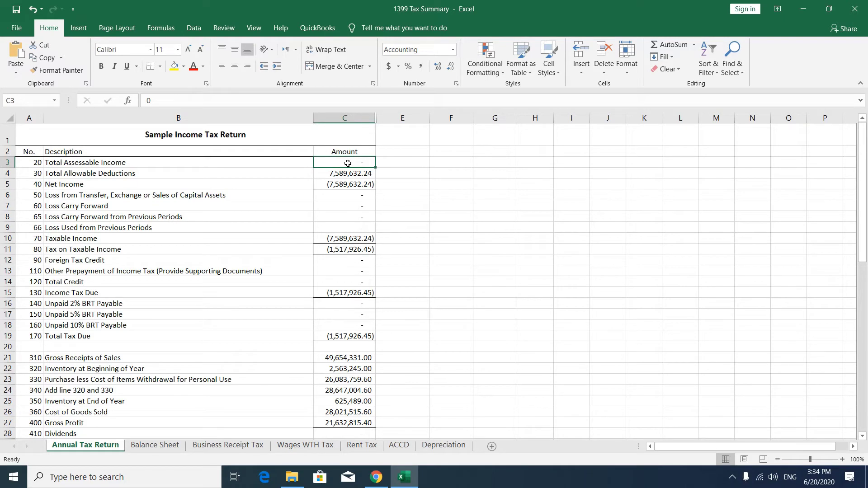
{"action": "type", "text": "="}
{"action": "scroll", "coordinate": [348, 163], "scroll_direction": "down", "scroll_amount": 6}
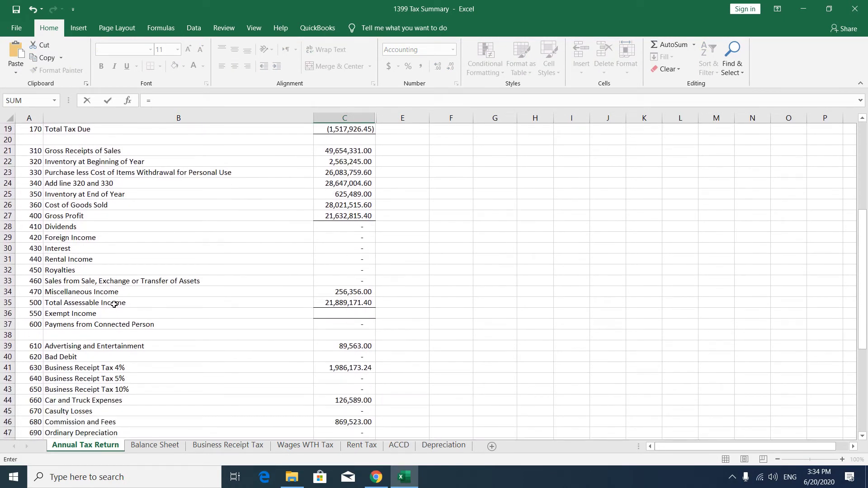
{"action": "left_click", "coordinate": [331, 306]}
{"action": "key", "text": "Return"}
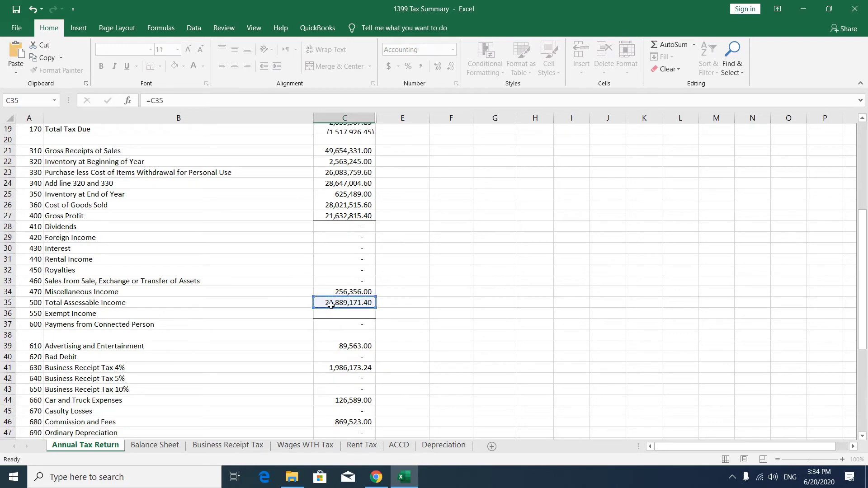
Review the summary lines from Net Income through the loss lines and inspect the formula of line 70 Taxable Income
{"action": "scroll", "coordinate": [331, 305], "scroll_direction": "up", "scroll_amount": 1}
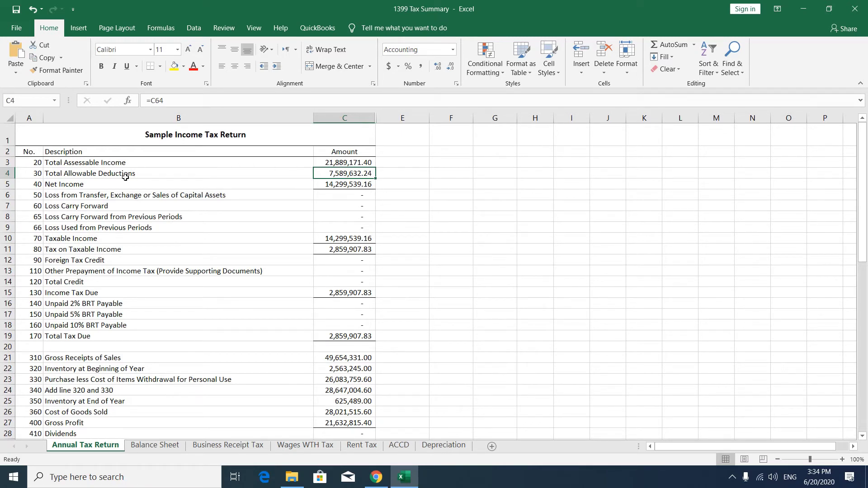
{"action": "left_click", "coordinate": [338, 186]}
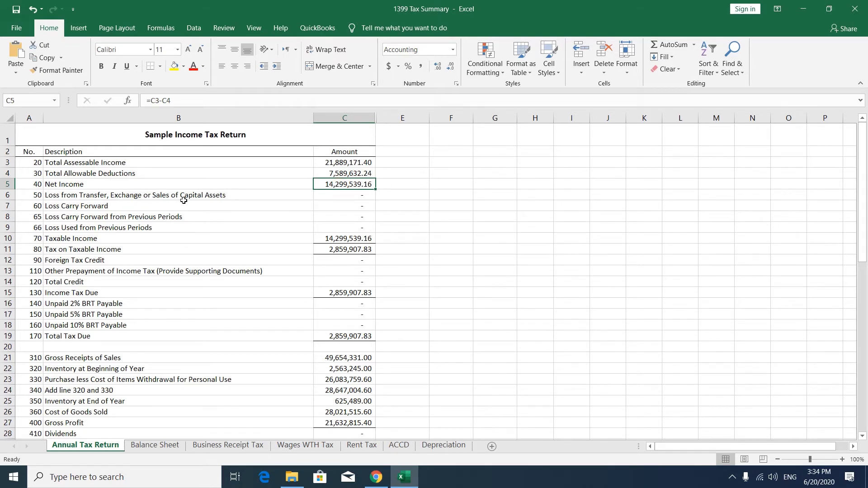
{"action": "left_click", "coordinate": [324, 197]}
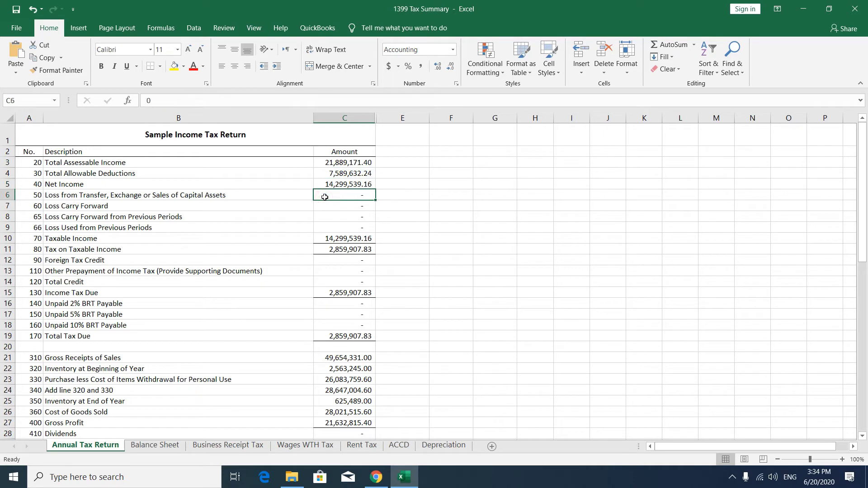
{"action": "left_click", "coordinate": [318, 207]}
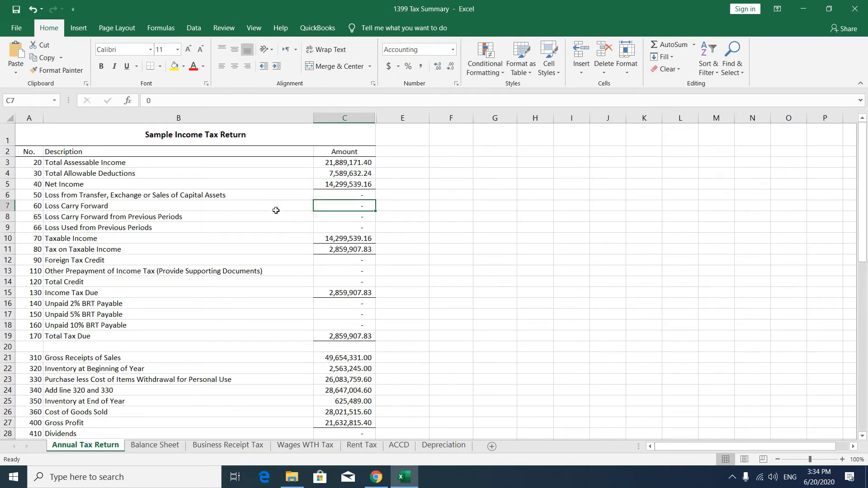
{"action": "left_click", "coordinate": [328, 216]}
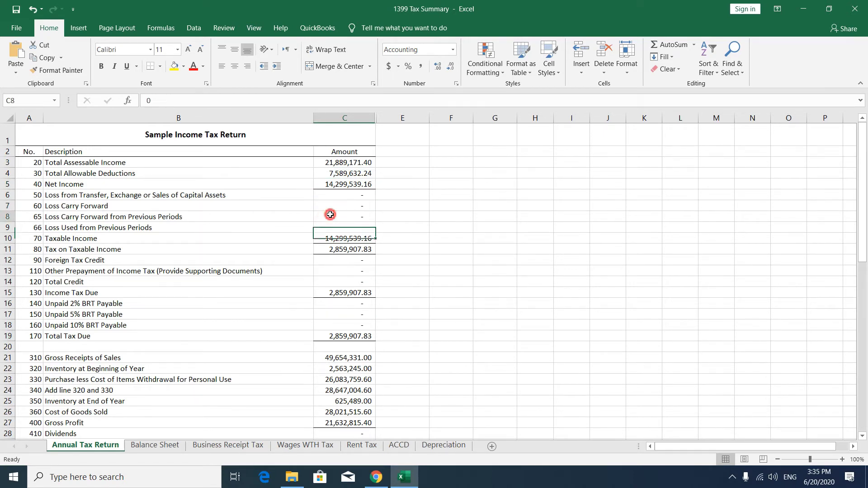
{"action": "left_click", "coordinate": [317, 228]}
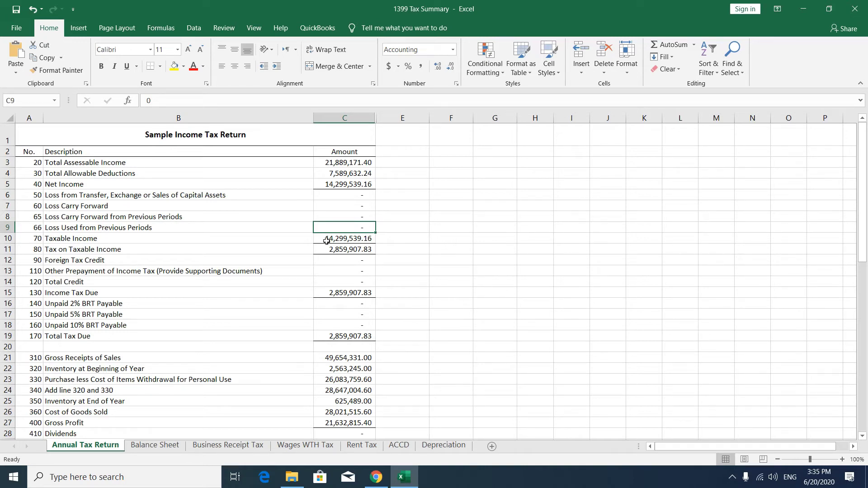
{"action": "double_click", "coordinate": [326, 241]}
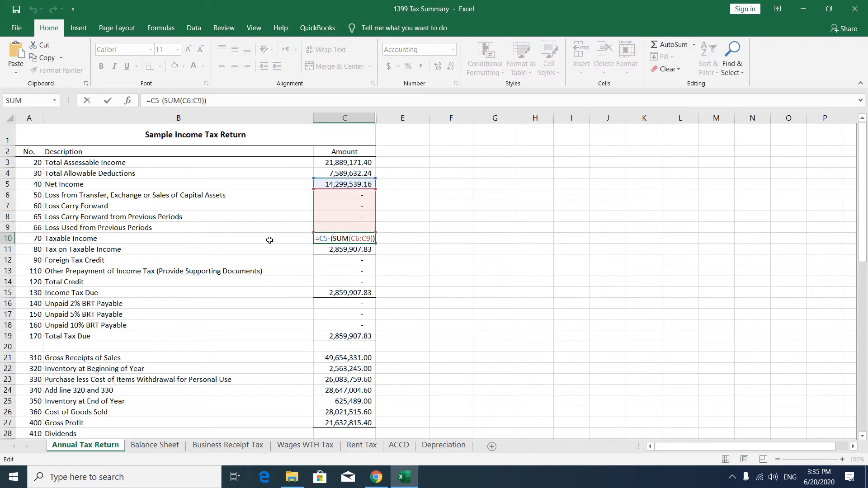
{"action": "key", "text": "Return"}
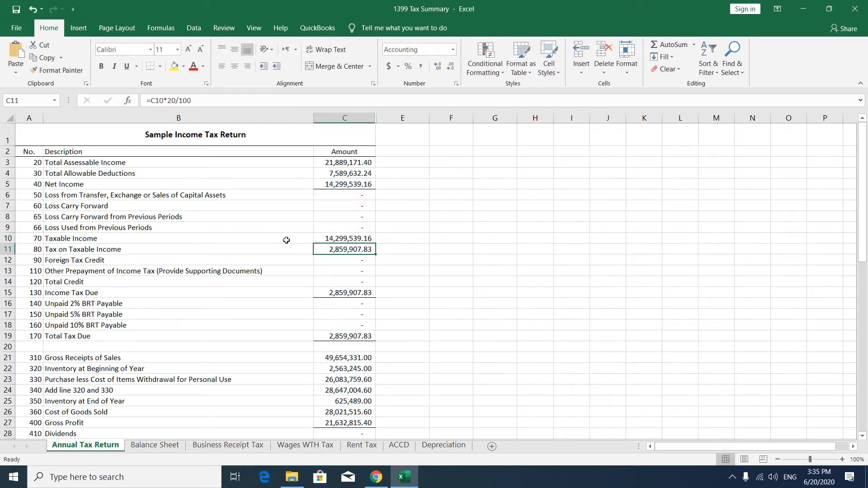
Inspect the formula of line 80 Tax on Taxable Income and review the prepayment and Total Credit lines below it
{"action": "double_click", "coordinate": [340, 249]}
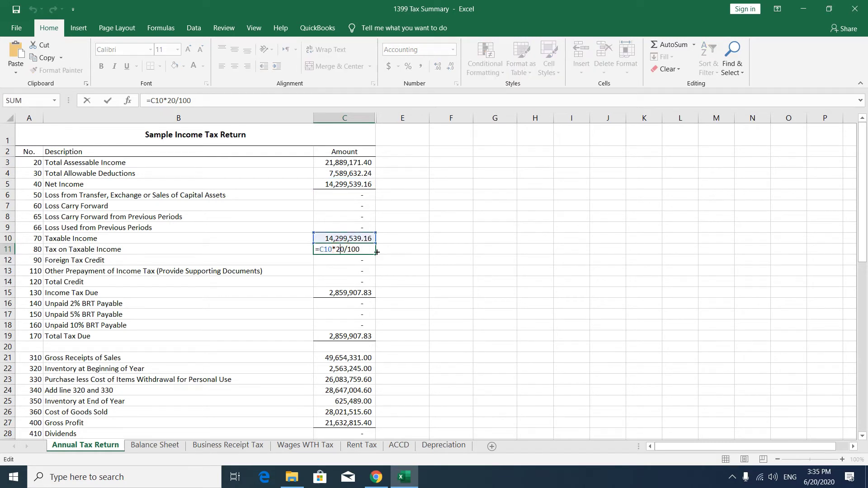
{"action": "key", "text": "Return"}
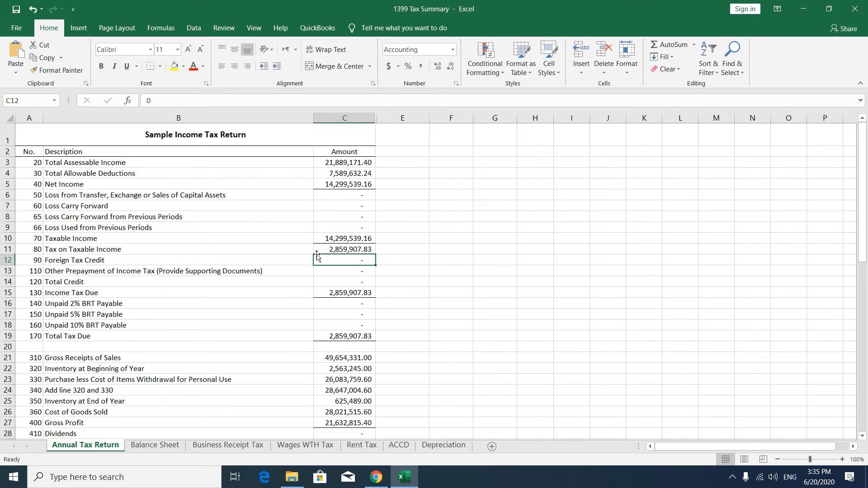
{"action": "left_click", "coordinate": [349, 273]}
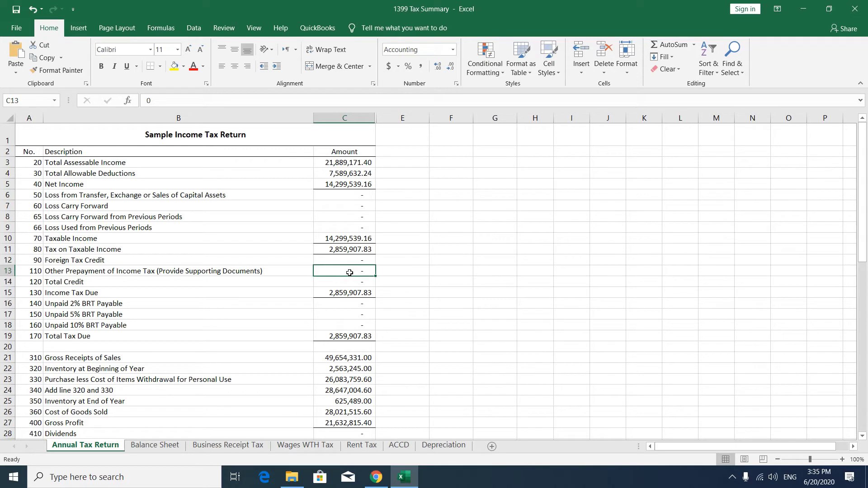
{"action": "left_click", "coordinate": [350, 280]}
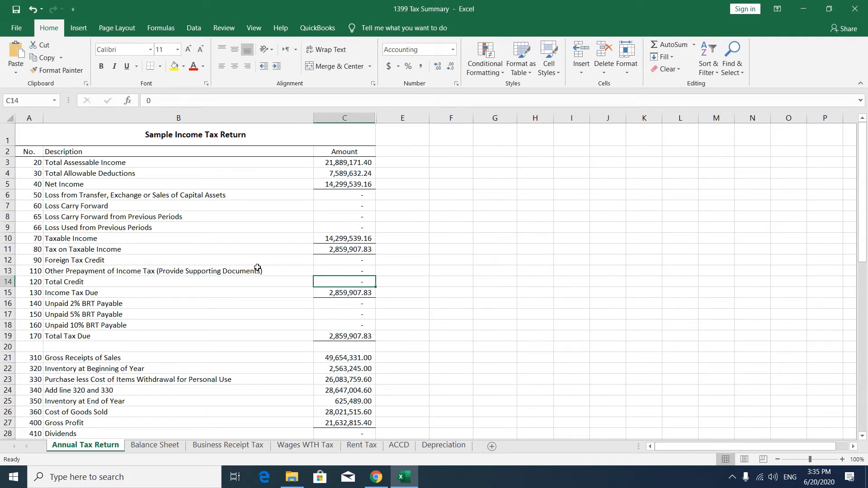
{"action": "left_click", "coordinate": [338, 270]}
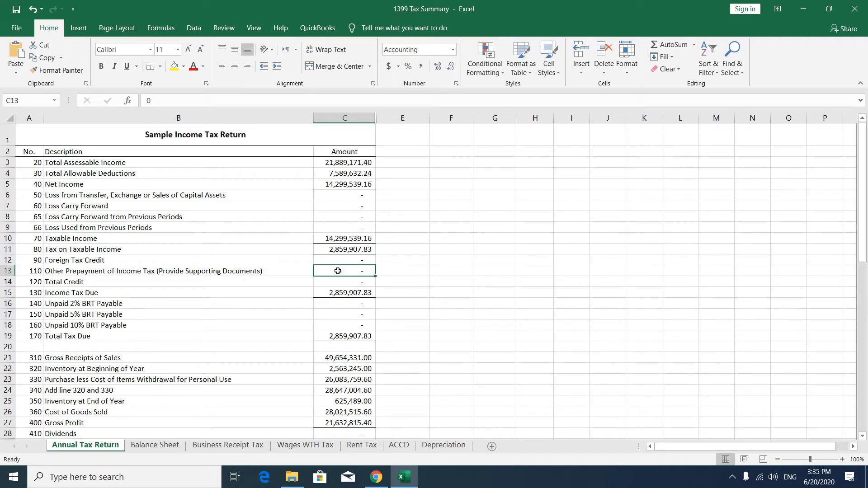
Link line 110 Other Prepayment of Income Tax to the total of 2% Prepayment Tax in cell H16 of the ACCD sheet
{"action": "type", "text": "="}
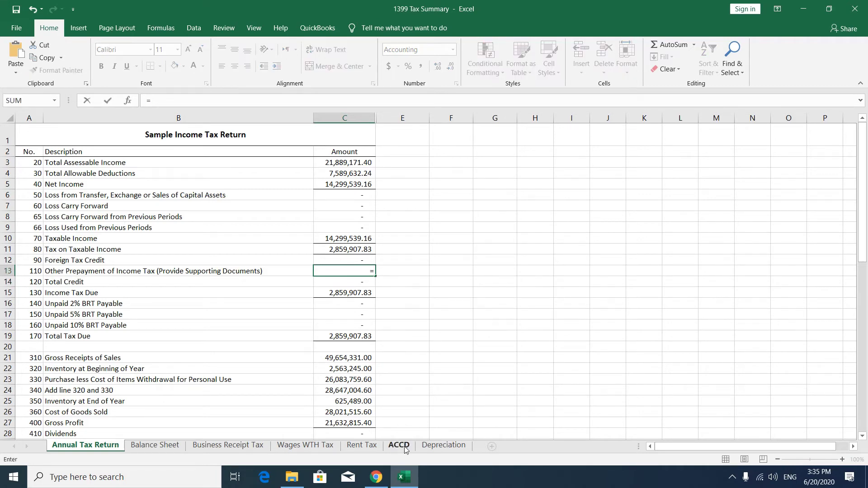
{"action": "left_click", "coordinate": [399, 445]}
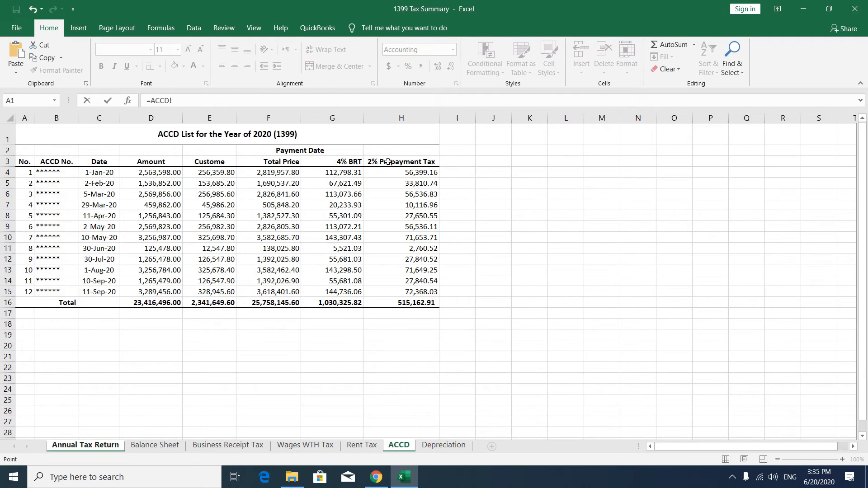
{"action": "left_click", "coordinate": [424, 302]}
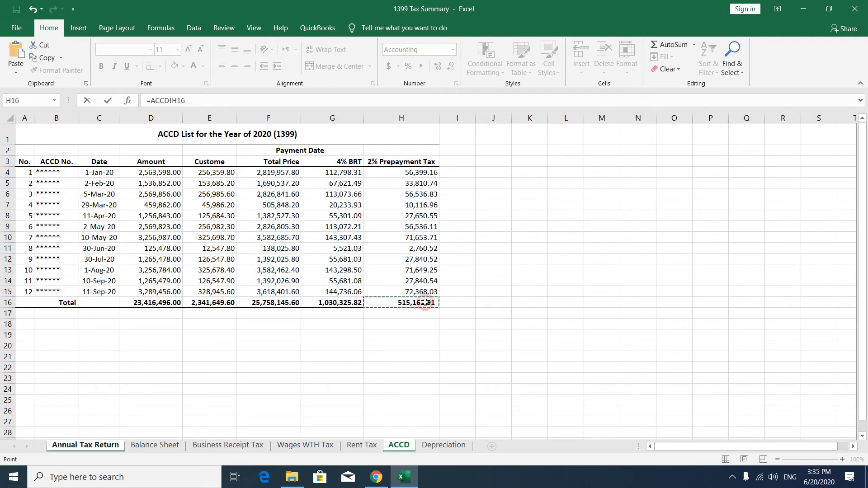
{"action": "key", "text": "Return"}
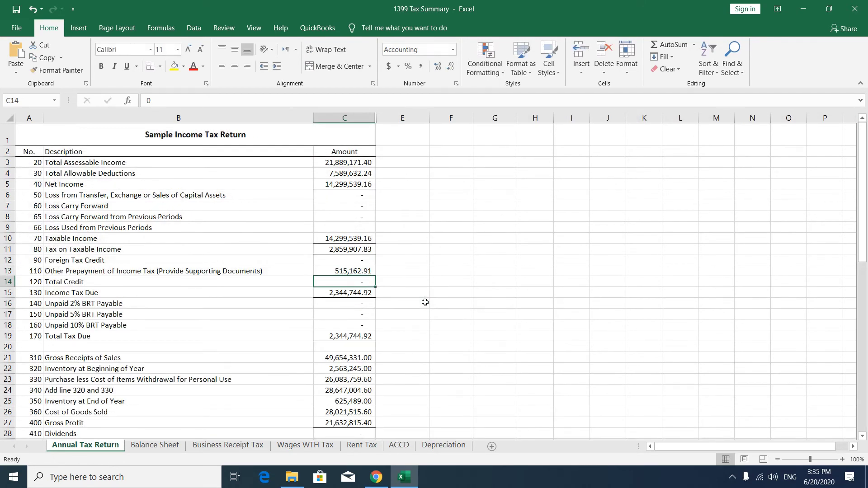
Inspect the formulas of line 130 Income Tax Due and line 170 Total Tax Due, and review the unpaid BRT lines between them
{"action": "scroll", "coordinate": [425, 302], "scroll_direction": "down", "scroll_amount": 1}
{"action": "left_click", "coordinate": [349, 248]}
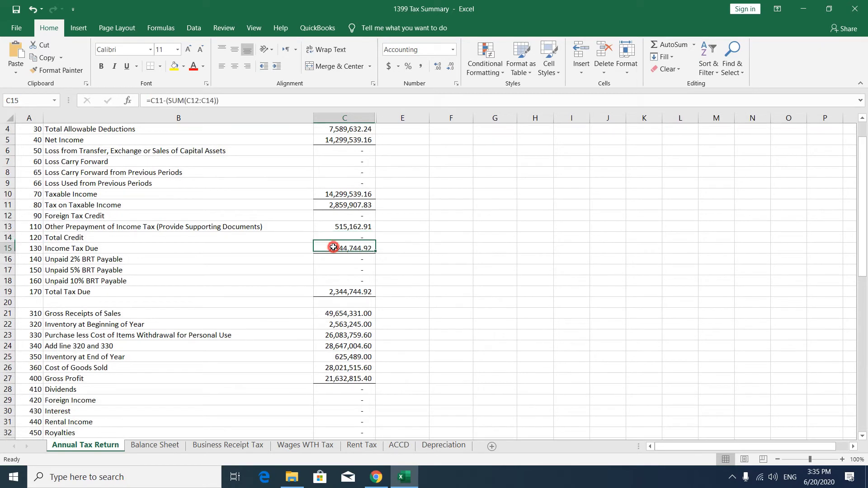
{"action": "scroll", "coordinate": [349, 249], "scroll_direction": "down", "scroll_amount": 1}
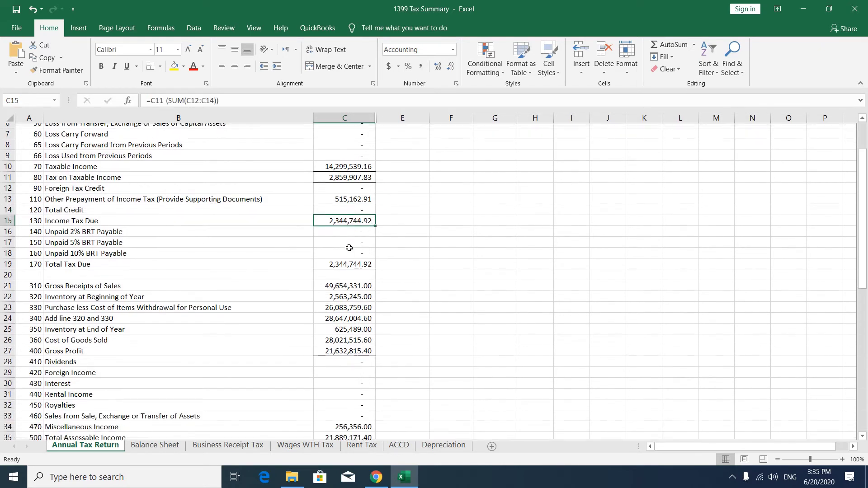
{"action": "left_click_drag", "start_coordinate": [222, 222], "coordinate": [351, 236]}
{"action": "left_click_drag", "start_coordinate": [292, 248], "coordinate": [345, 248]}
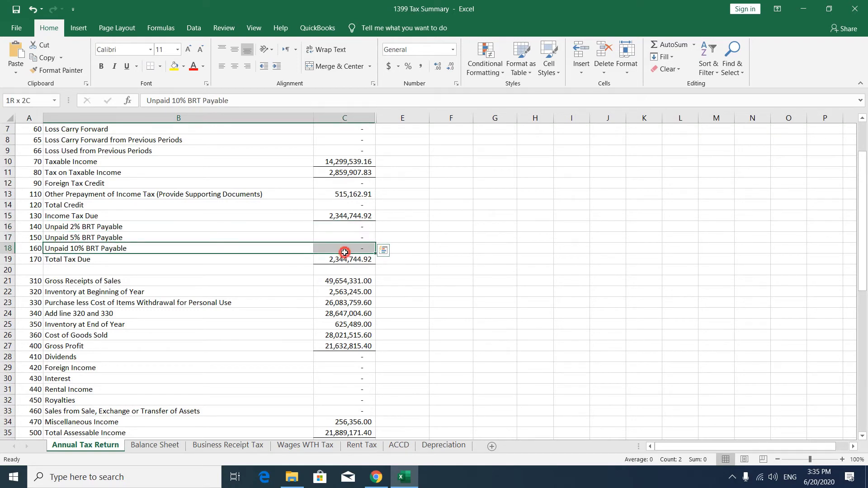
{"action": "left_click", "coordinate": [343, 261]}
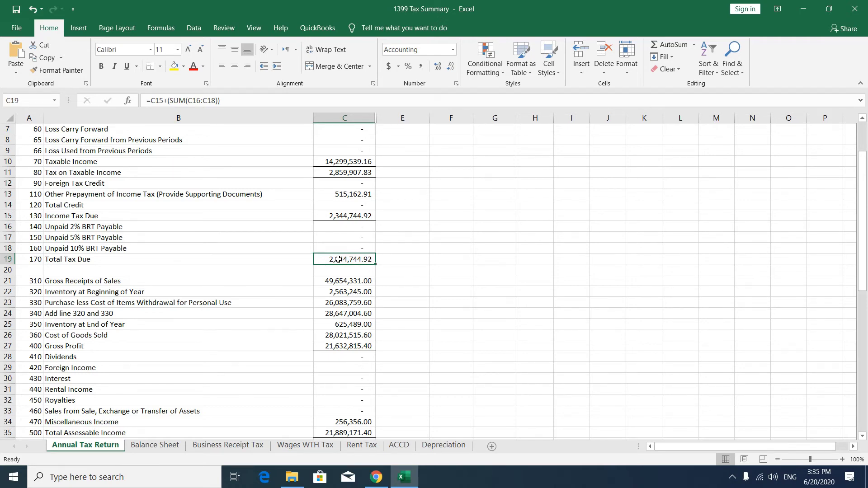
Review the deduction, income and tax due amounts across the Annual Tax Return sheet
{"action": "scroll", "coordinate": [339, 259], "scroll_direction": "down", "scroll_amount": 11}
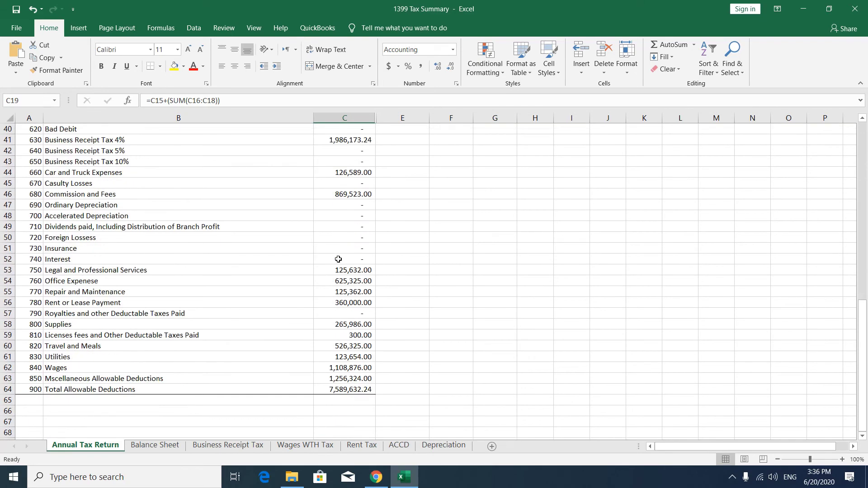
{"action": "left_click_drag", "start_coordinate": [346, 206], "coordinate": [346, 290]}
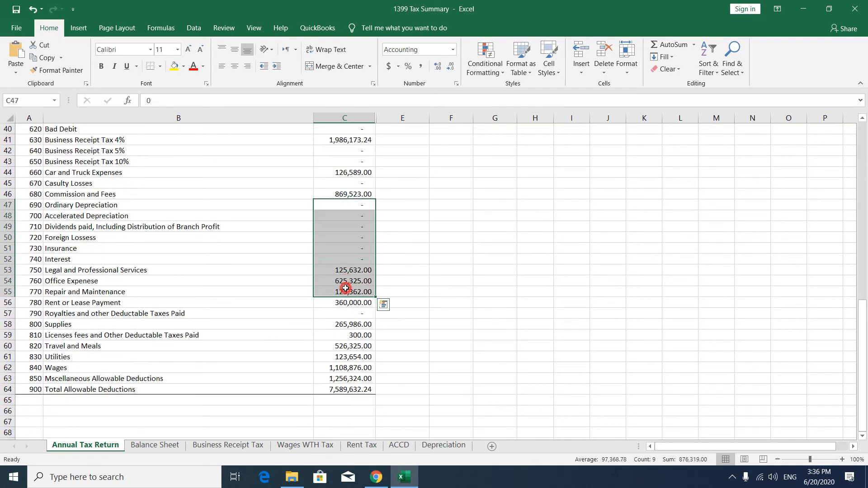
{"action": "left_click", "coordinate": [345, 291]}
{"action": "scroll", "coordinate": [350, 238], "scroll_direction": "up", "scroll_amount": 5}
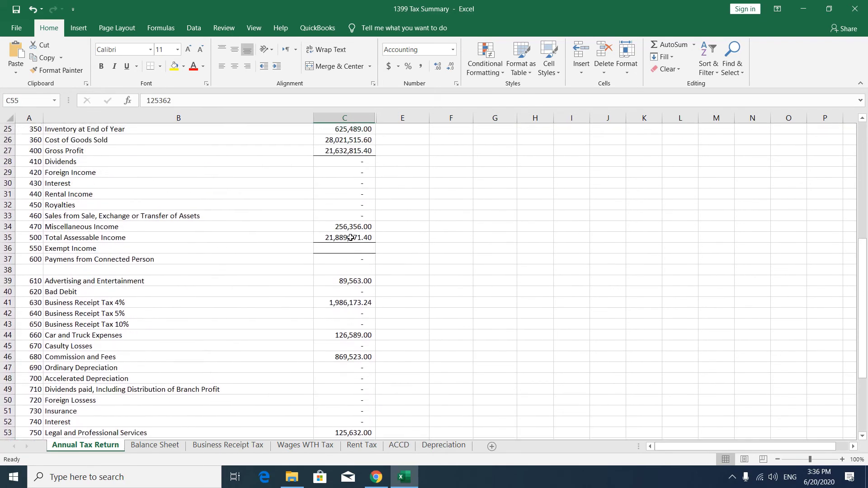
{"action": "scroll", "coordinate": [351, 238], "scroll_direction": "up", "scroll_amount": 8}
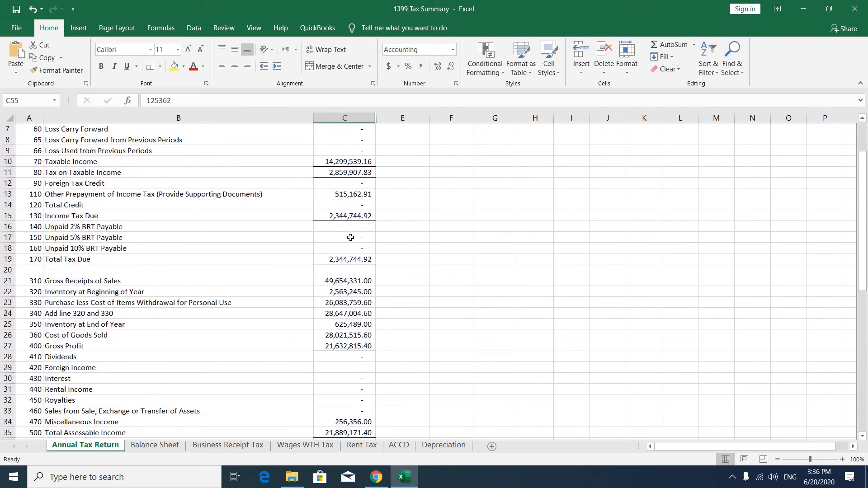
{"action": "scroll", "coordinate": [351, 238], "scroll_direction": "down", "scroll_amount": 6}
{"action": "scroll", "coordinate": [350, 238], "scroll_direction": "down", "scroll_amount": 7}
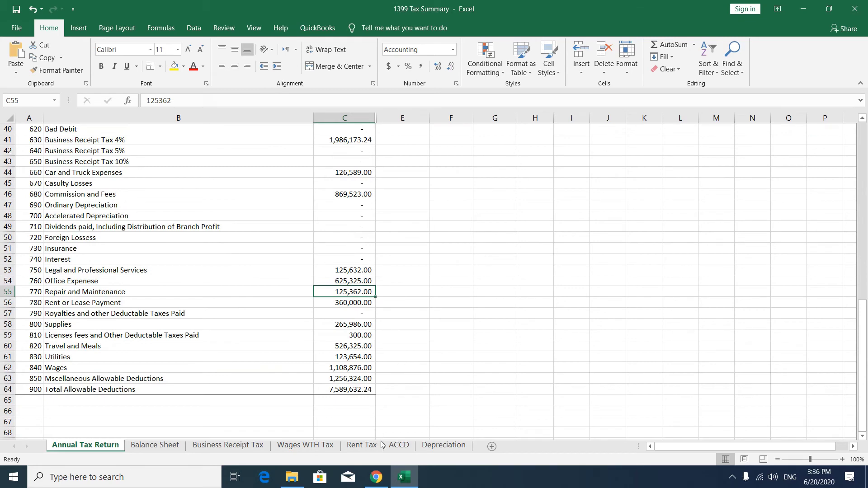
Switch to the ARDES return form in Chrome and look over its empty summary lines, starting at line 20
{"action": "left_click", "coordinate": [378, 479]}
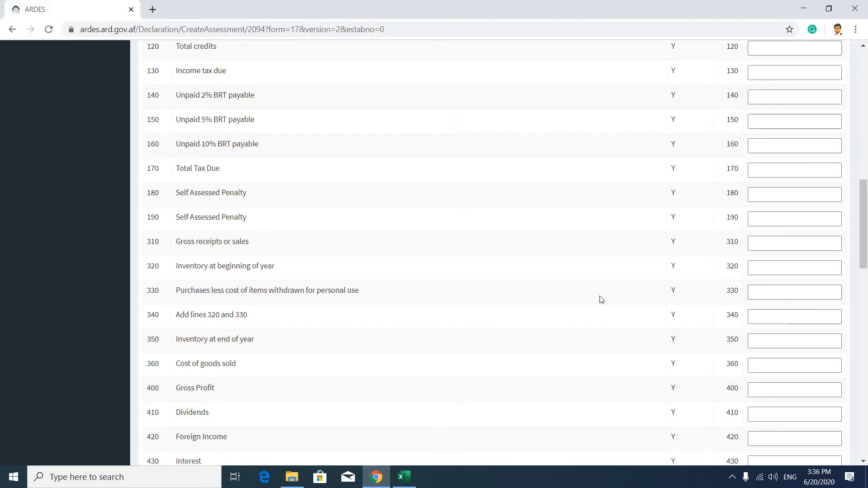
{"action": "scroll", "coordinate": [601, 299], "scroll_direction": "up", "scroll_amount": 12}
{"action": "scroll", "coordinate": [677, 286], "scroll_direction": "down", "scroll_amount": 7}
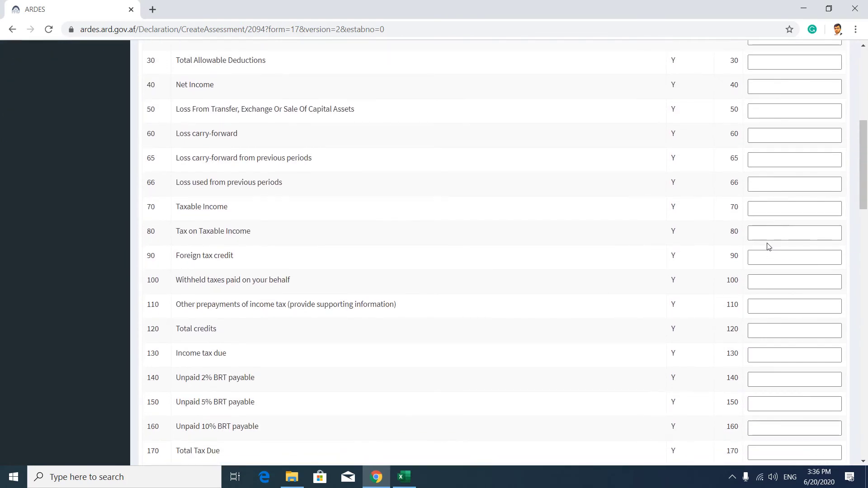
{"action": "scroll", "coordinate": [768, 246], "scroll_direction": "up", "scroll_amount": 3}
Review the amounts filled in on the ARDES form, from line 110 prepayments through income and deductions to line 900
{"action": "scroll", "coordinate": [768, 244], "scroll_direction": "down", "scroll_amount": 6}
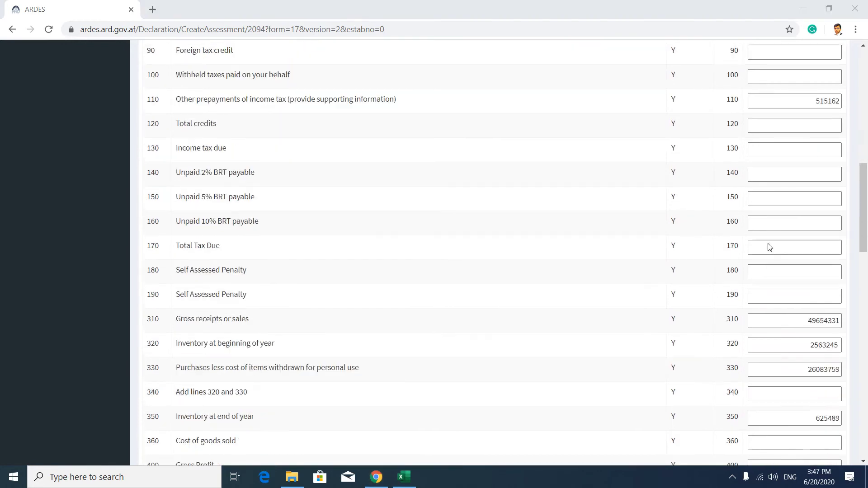
{"action": "scroll", "coordinate": [767, 244], "scroll_direction": "down", "scroll_amount": 8}
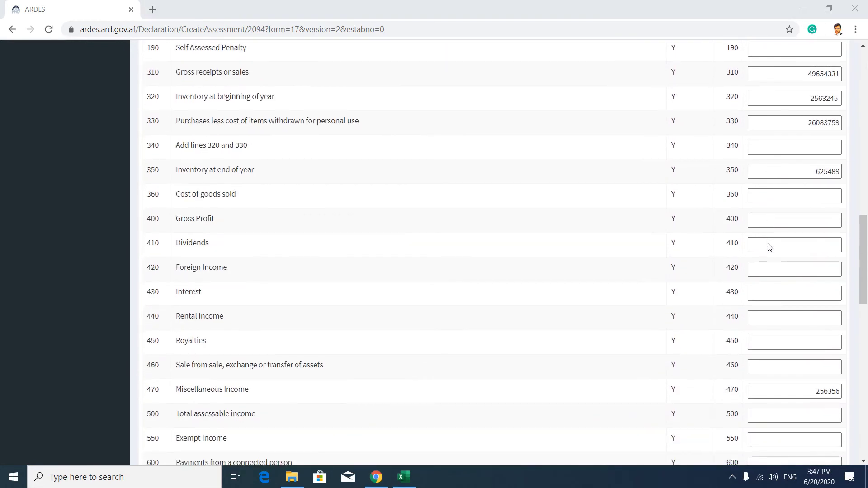
{"action": "scroll", "coordinate": [769, 246], "scroll_direction": "down", "scroll_amount": 10}
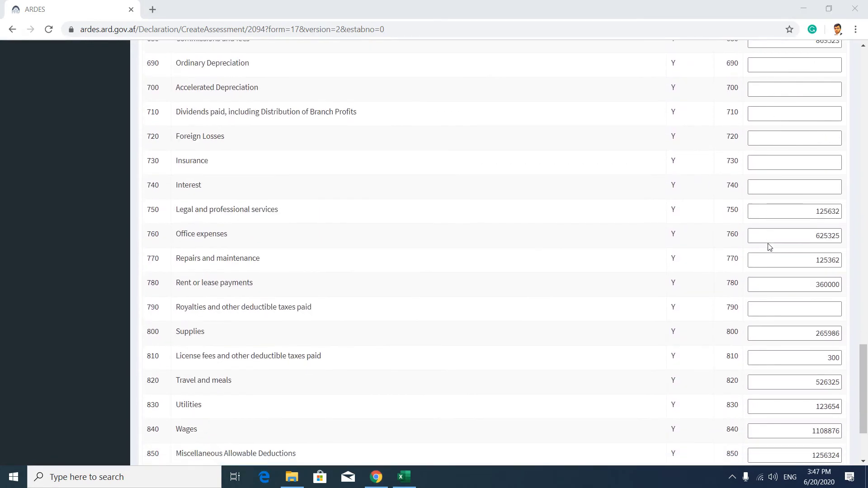
{"action": "scroll", "coordinate": [769, 246], "scroll_direction": "down", "scroll_amount": 2}
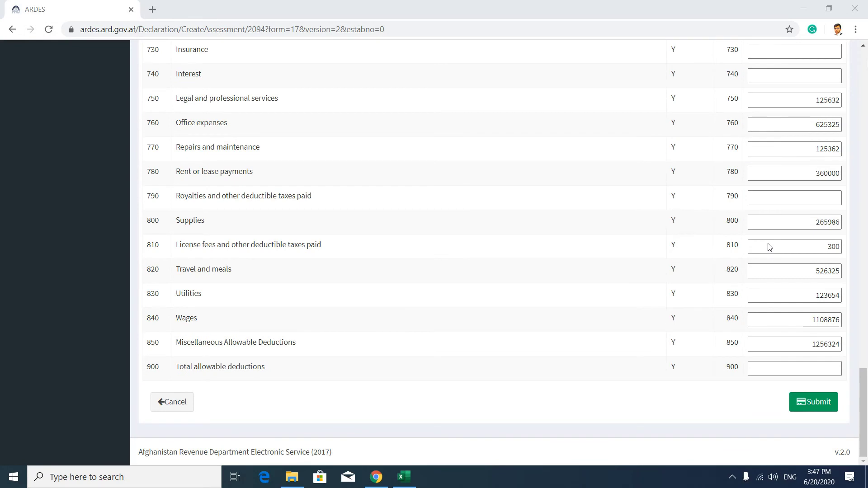
{"action": "scroll", "coordinate": [769, 246], "scroll_direction": "up", "scroll_amount": 5}
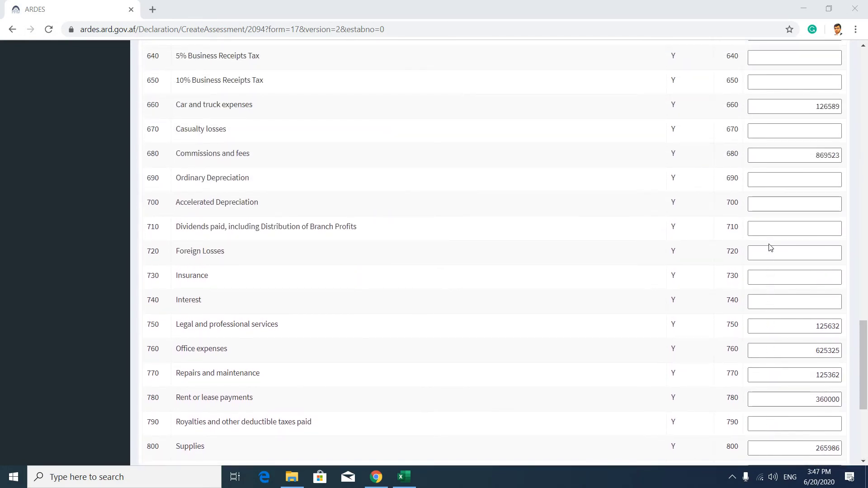
{"action": "scroll", "coordinate": [771, 247], "scroll_direction": "up", "scroll_amount": 3}
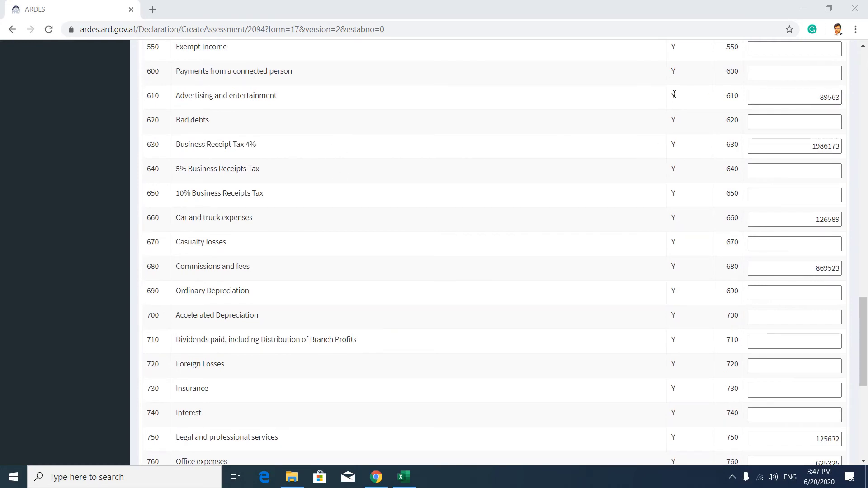
{"action": "scroll", "coordinate": [776, 95], "scroll_direction": "down", "scroll_amount": 8}
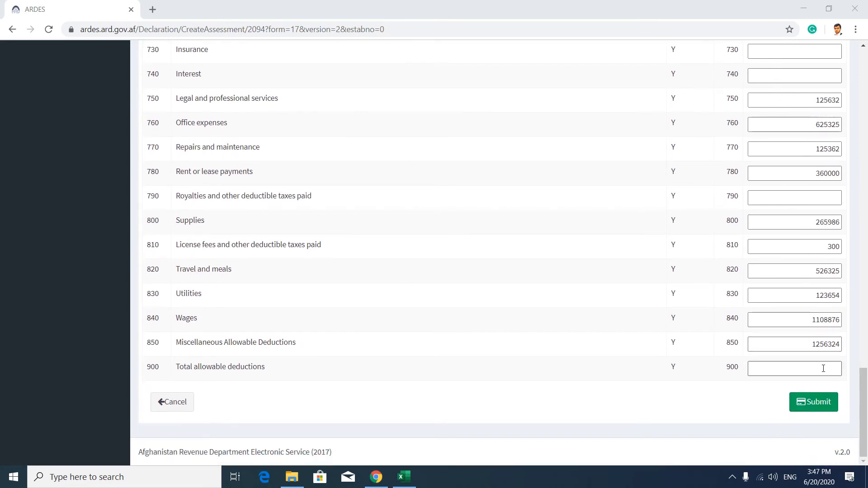
{"action": "scroll", "coordinate": [820, 217], "scroll_direction": "up", "scroll_amount": 6}
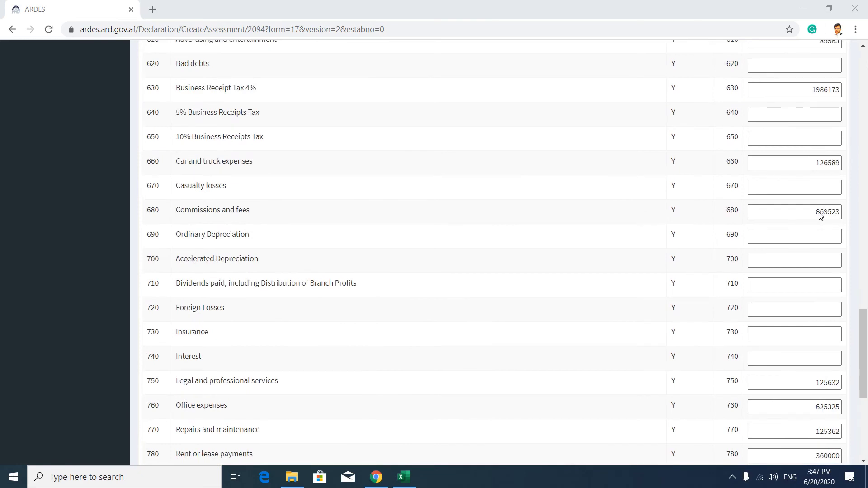
{"action": "scroll", "coordinate": [821, 216], "scroll_direction": "up", "scroll_amount": 3}
{"action": "scroll", "coordinate": [820, 216], "scroll_direction": "up", "scroll_amount": 5}
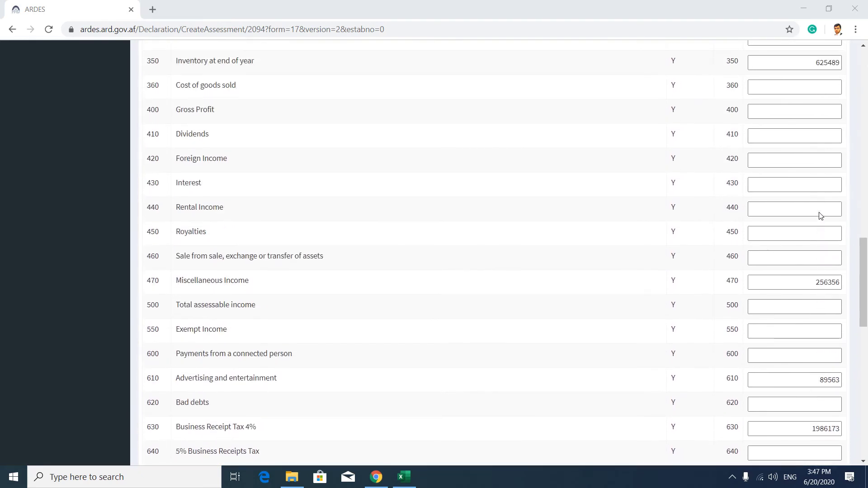
{"action": "scroll", "coordinate": [820, 216], "scroll_direction": "up", "scroll_amount": 5}
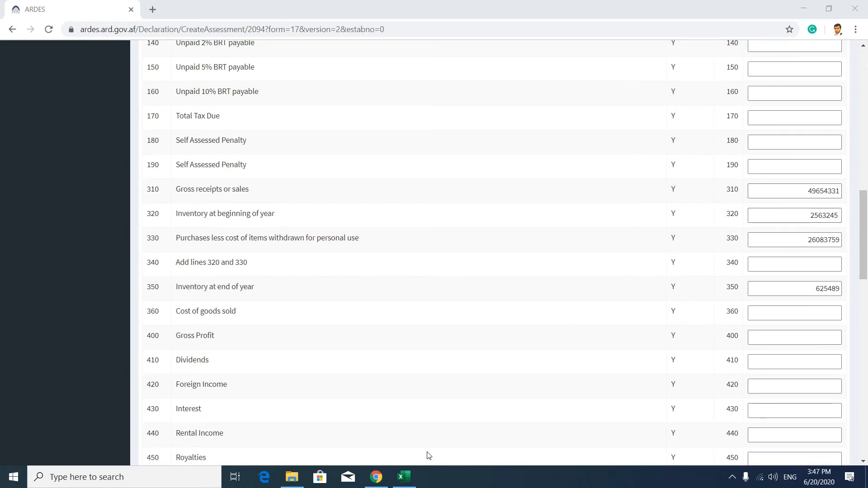
Compare the summary and income lines of the Excel workbook with lines 310 through 500 of the ARDES form in Chrome
{"action": "left_click", "coordinate": [404, 477]}
{"action": "scroll", "coordinate": [402, 374], "scroll_direction": "down", "scroll_amount": 2}
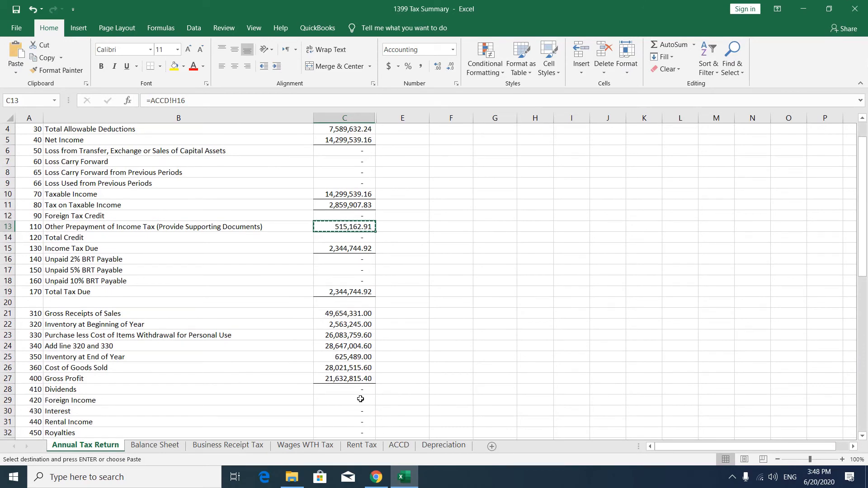
{"action": "left_click", "coordinate": [376, 477]}
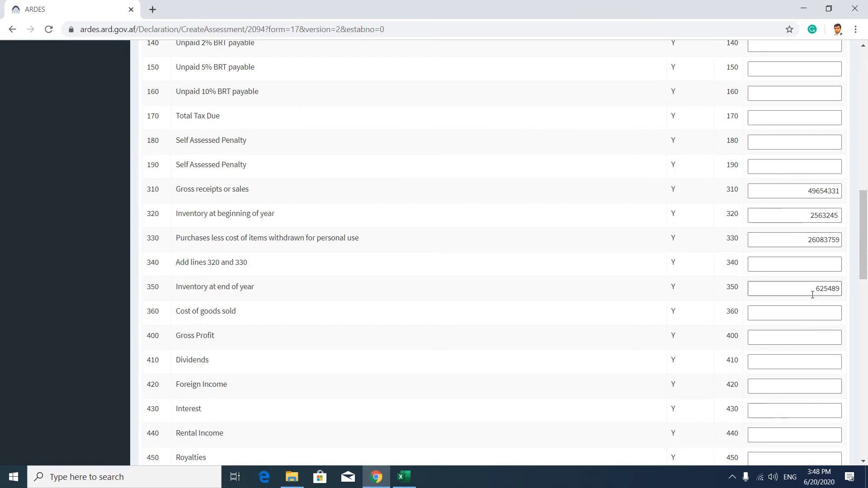
{"action": "scroll", "coordinate": [813, 295], "scroll_direction": "down", "scroll_amount": 1}
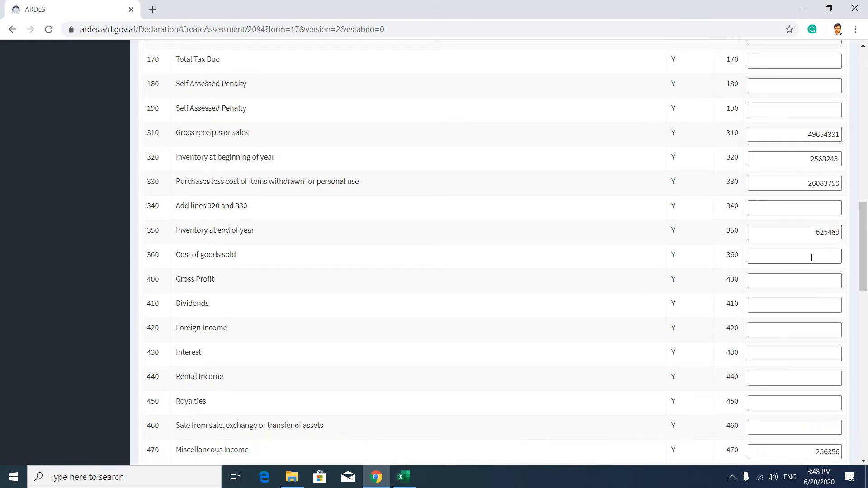
{"action": "scroll", "coordinate": [810, 267], "scroll_direction": "down", "scroll_amount": 2}
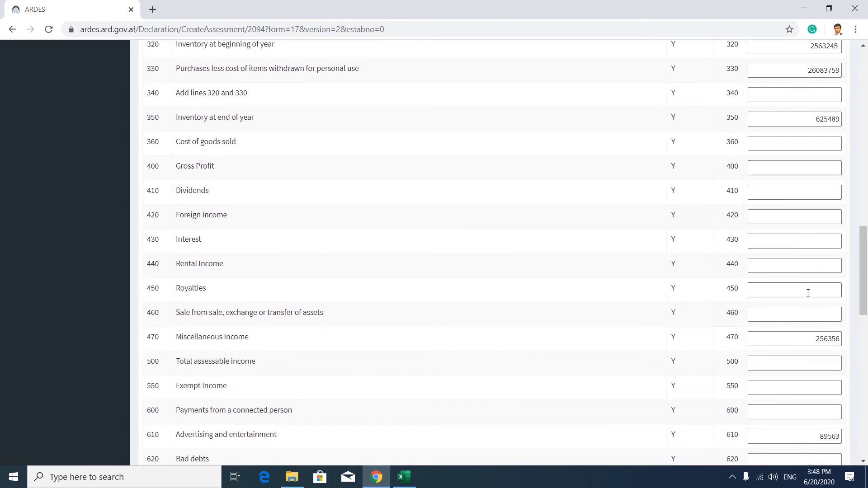
{"action": "scroll", "coordinate": [808, 292], "scroll_direction": "down", "scroll_amount": 2}
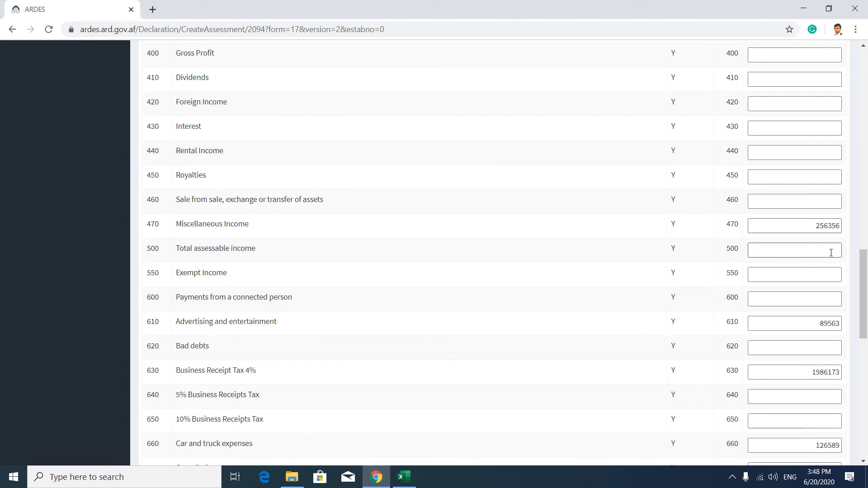
Check the summary section of the ARDES form from line 20 Total Assessable Income through line 170 Total Tax Due
{"action": "scroll", "coordinate": [831, 253], "scroll_direction": "up", "scroll_amount": 15}
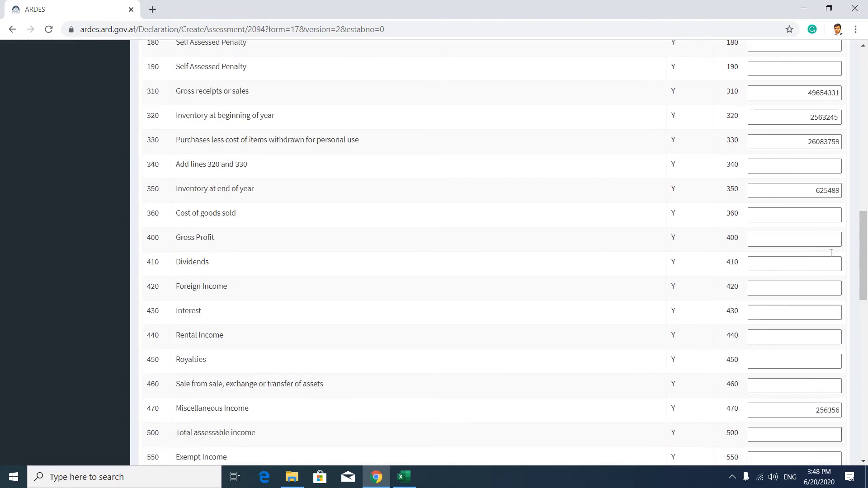
{"action": "scroll", "coordinate": [832, 256], "scroll_direction": "down", "scroll_amount": 2}
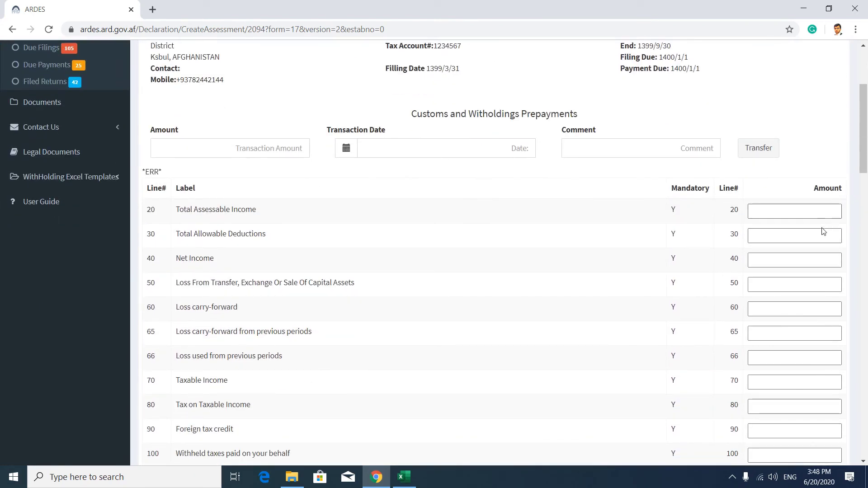
{"action": "scroll", "coordinate": [822, 236], "scroll_direction": "down", "scroll_amount": 1}
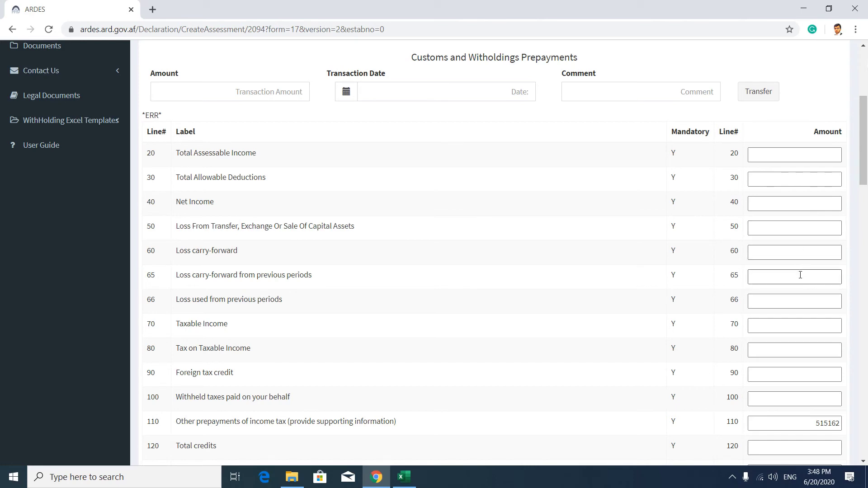
{"action": "scroll", "coordinate": [801, 275], "scroll_direction": "down", "scroll_amount": 1}
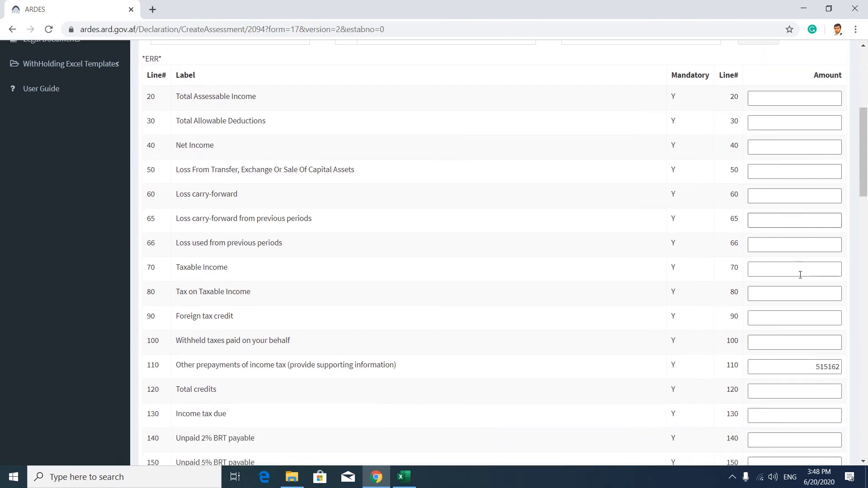
{"action": "scroll", "coordinate": [777, 250], "scroll_direction": "down", "scroll_amount": 1}
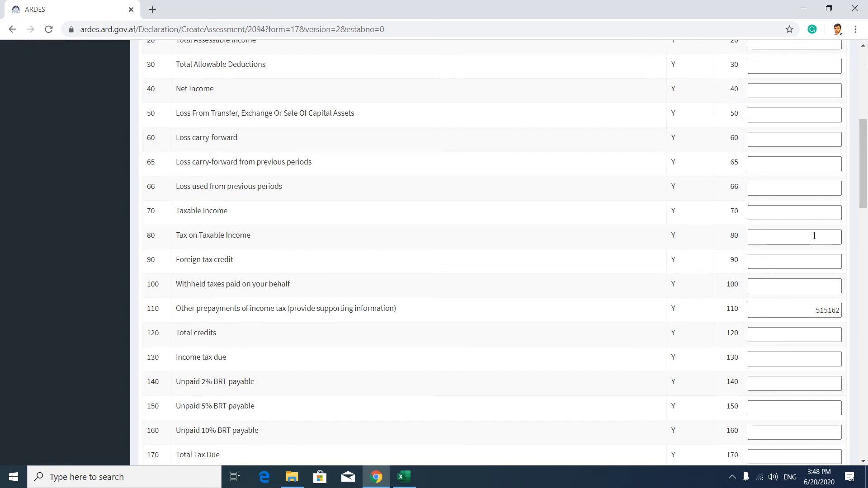
Check the return form from the loss and tax lines through penalties, gross receipts, income and deductions down to line 660 before submission
{"action": "scroll", "coordinate": [814, 235], "scroll_direction": "down", "scroll_amount": 1}
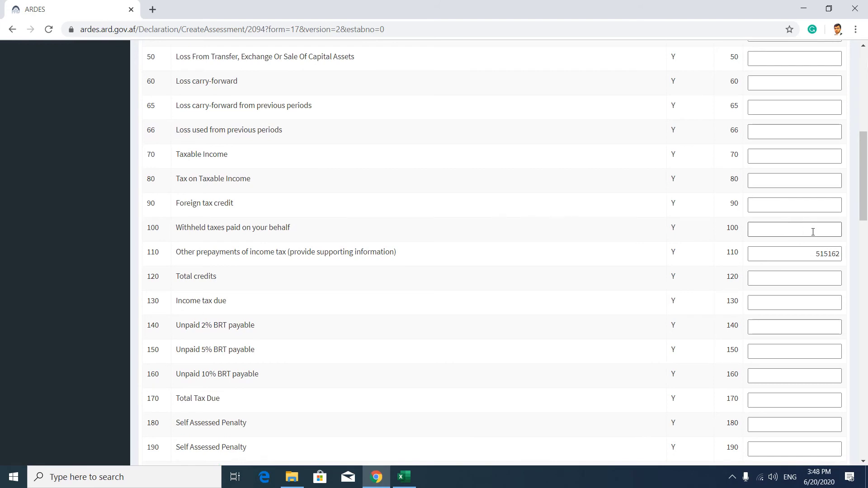
{"action": "scroll", "coordinate": [809, 229], "scroll_direction": "down", "scroll_amount": 1}
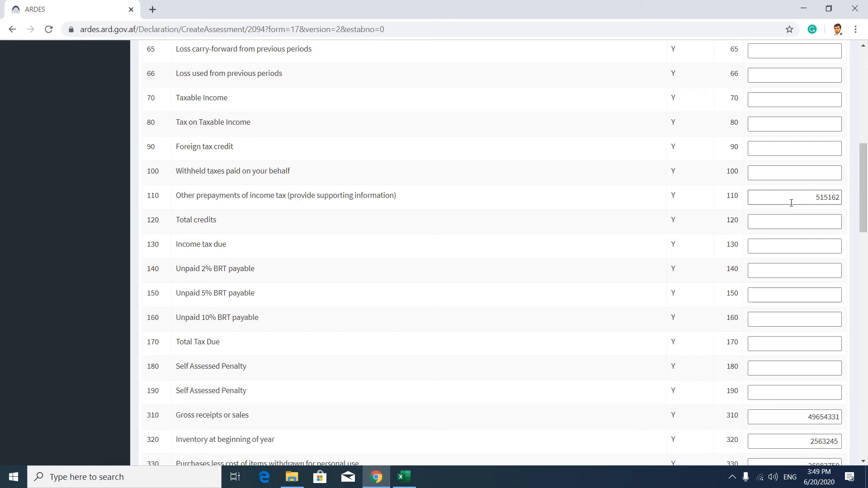
{"action": "scroll", "coordinate": [791, 203], "scroll_direction": "down", "scroll_amount": 1}
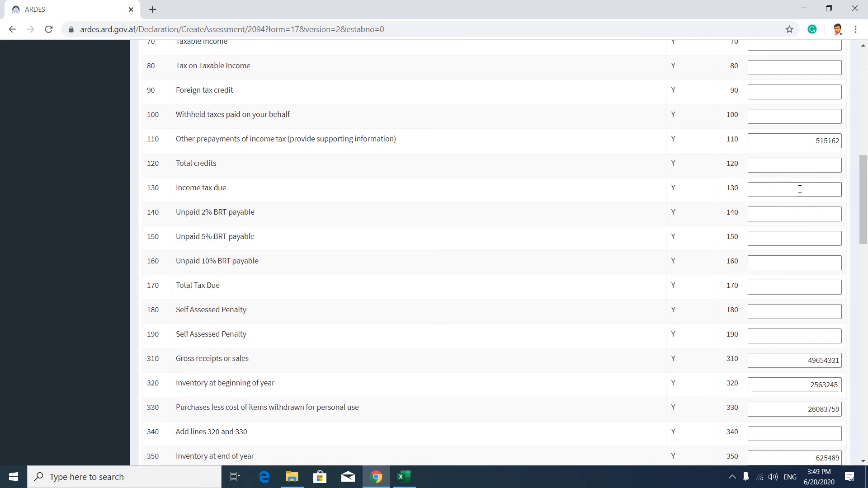
{"action": "scroll", "coordinate": [800, 189], "scroll_direction": "down", "scroll_amount": 1}
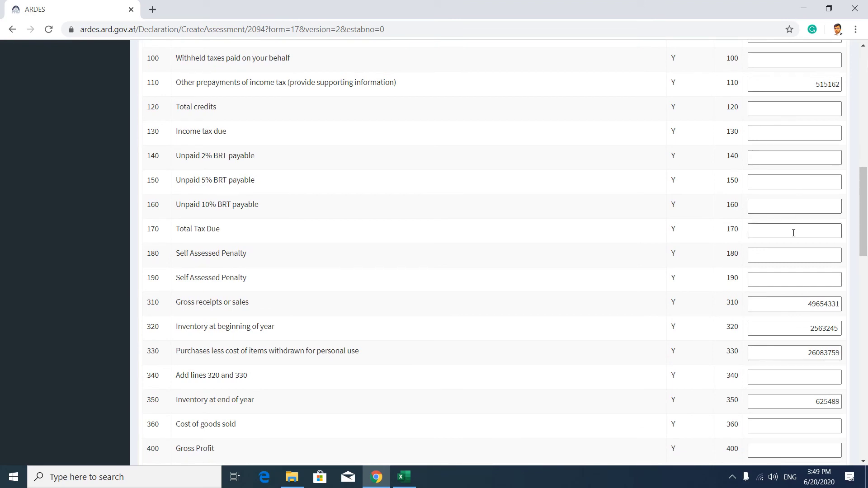
{"action": "scroll", "coordinate": [794, 233], "scroll_direction": "down", "scroll_amount": 1}
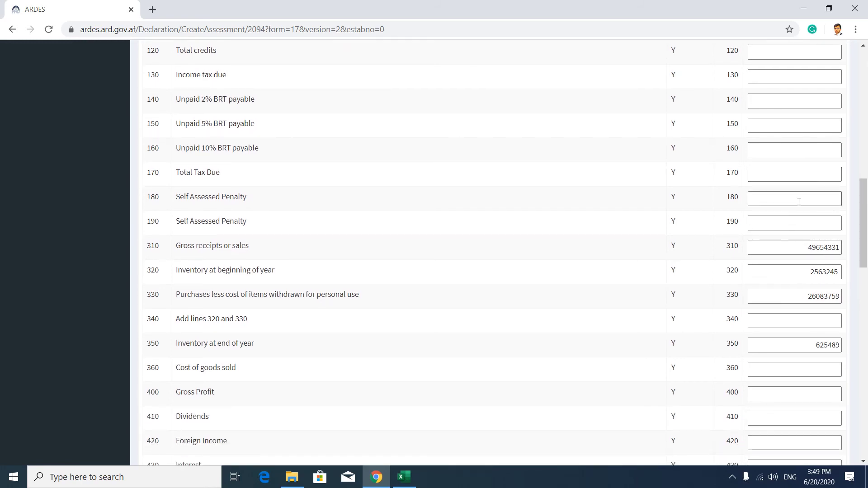
{"action": "scroll", "coordinate": [799, 202], "scroll_direction": "down", "scroll_amount": 12}
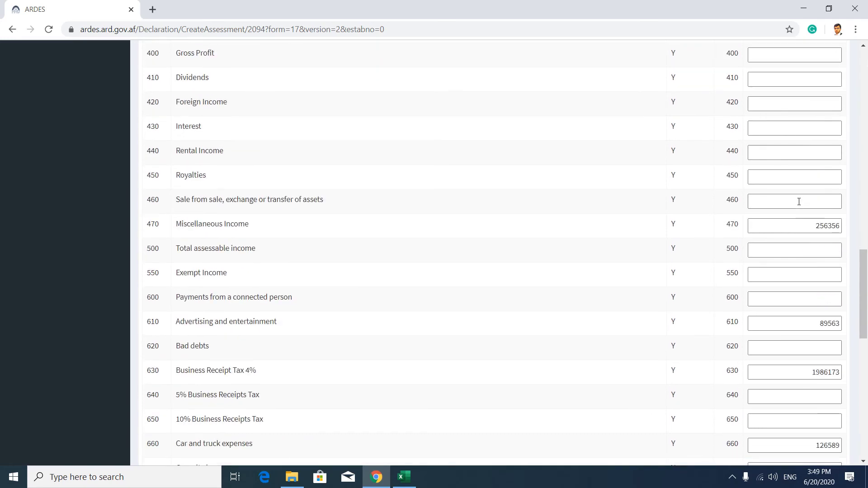
{"action": "scroll", "coordinate": [799, 202], "scroll_direction": "up", "scroll_amount": 20}
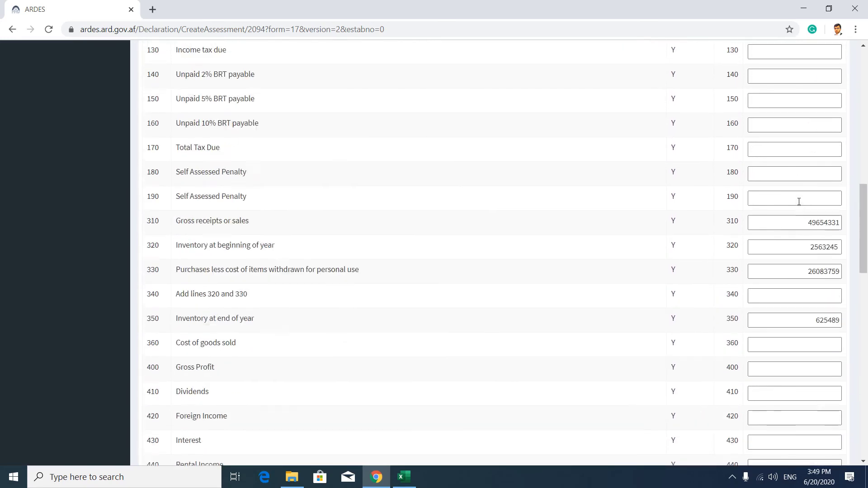
{"action": "scroll", "coordinate": [799, 202], "scroll_direction": "up", "scroll_amount": 2}
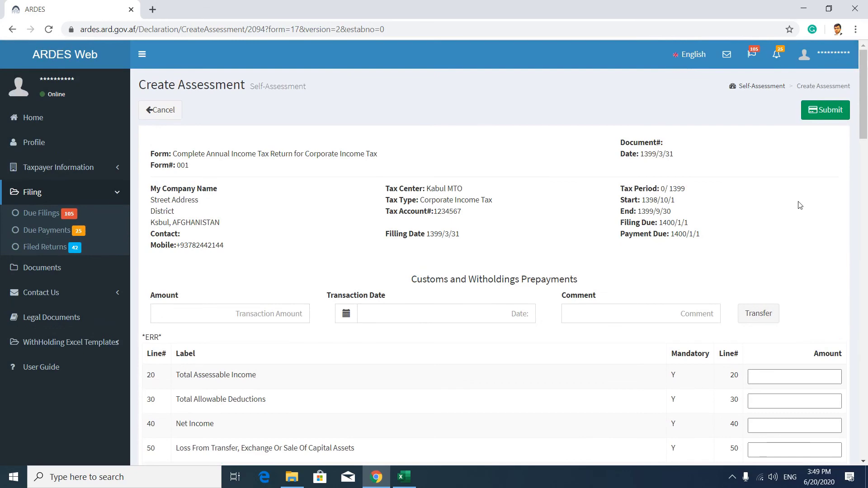
Submit the completed annual corporate income tax return after the last deduction lines
{"action": "scroll", "coordinate": [799, 202], "scroll_direction": "down", "scroll_amount": 17}
{"action": "scroll", "coordinate": [798, 201], "scroll_direction": "down", "scroll_amount": 15}
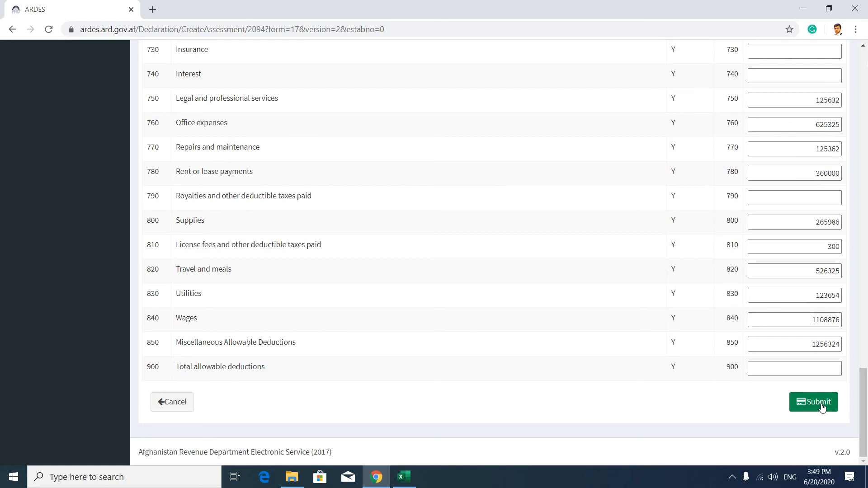
{"action": "left_click", "coordinate": [822, 407]}
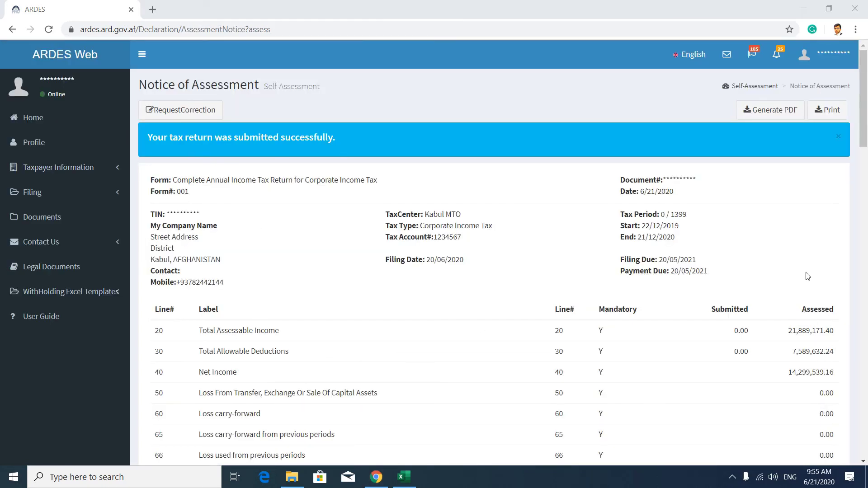
Open the printable notice of assessment and save all its pages as a PDF named "1399 Income Tax Return" in Downloads
{"action": "left_click", "coordinate": [829, 110]}
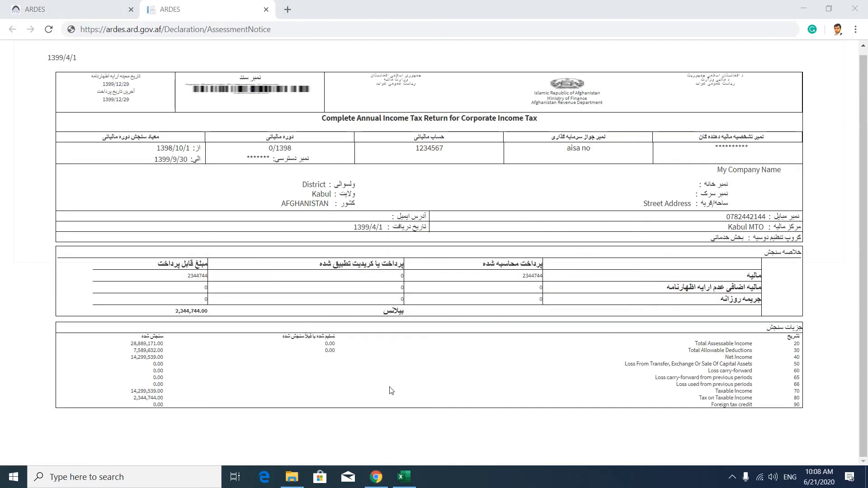
{"action": "left_click", "coordinate": [549, 417]}
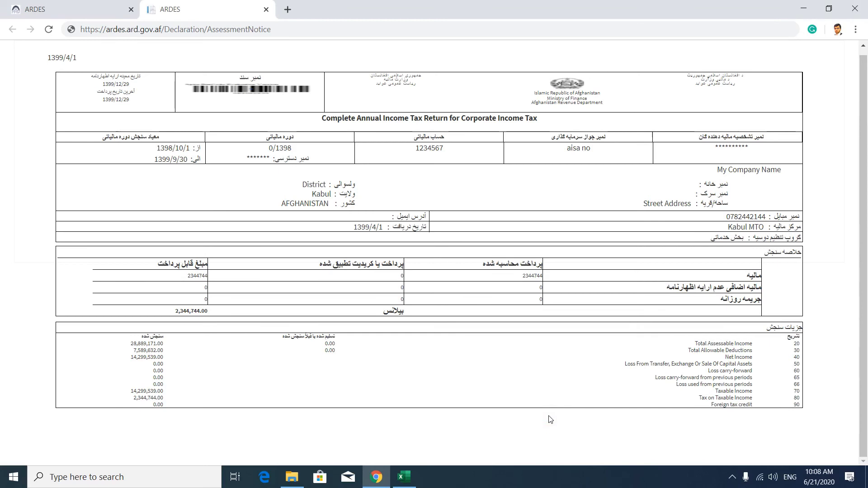
{"action": "key", "text": "ctrl+p"}
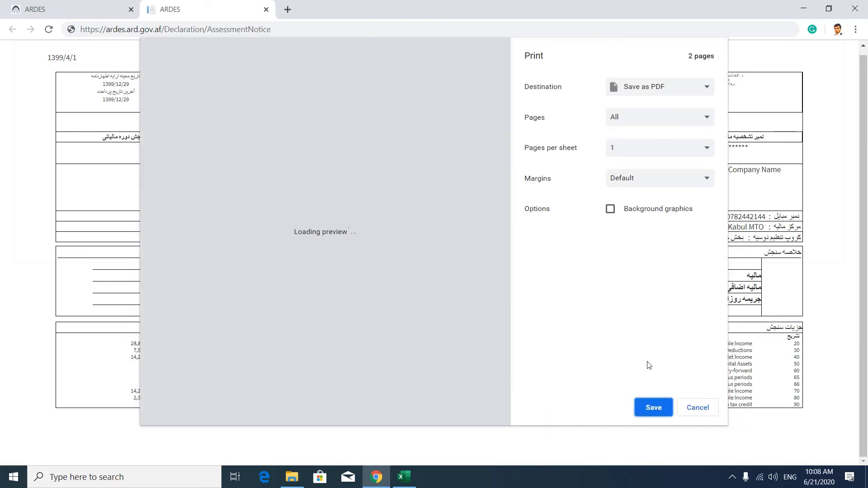
{"action": "left_click", "coordinate": [651, 408]}
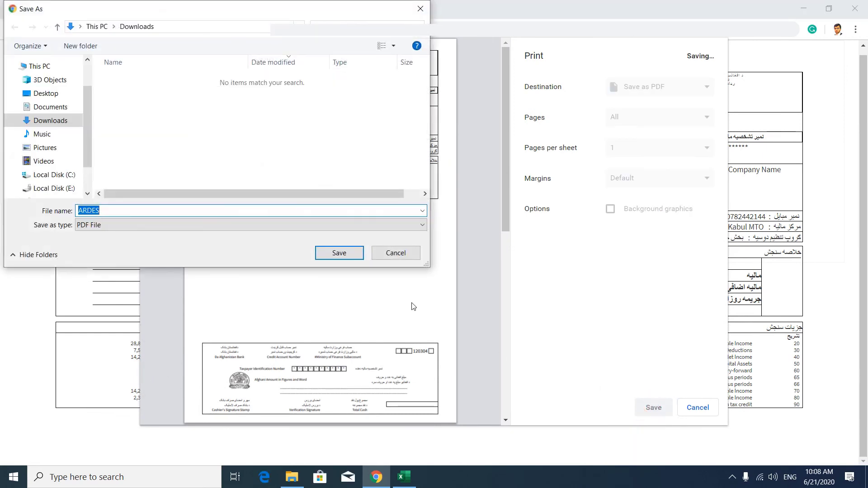
{"action": "left_click", "coordinate": [208, 211]}
{"action": "key", "text": "BackSpace"}
{"action": "key", "text": "BackSpace"}
{"action": "key", "text": "BackSpace"}
{"action": "key", "text": "BackSpace"}
{"action": "type", "text": "1399 Income Tax Return"}
{"action": "key", "text": "Return"}
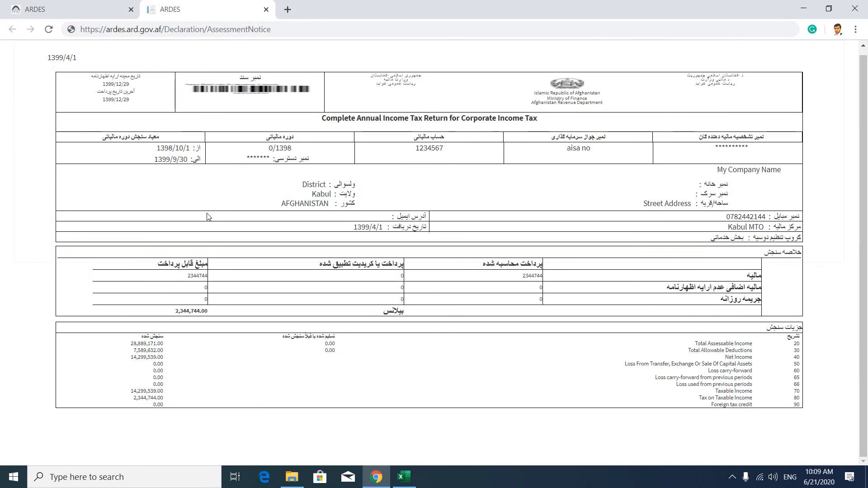
Return to the Notice of Assessment page and sign out of the ARDES account
{"action": "left_click", "coordinate": [86, 4]}
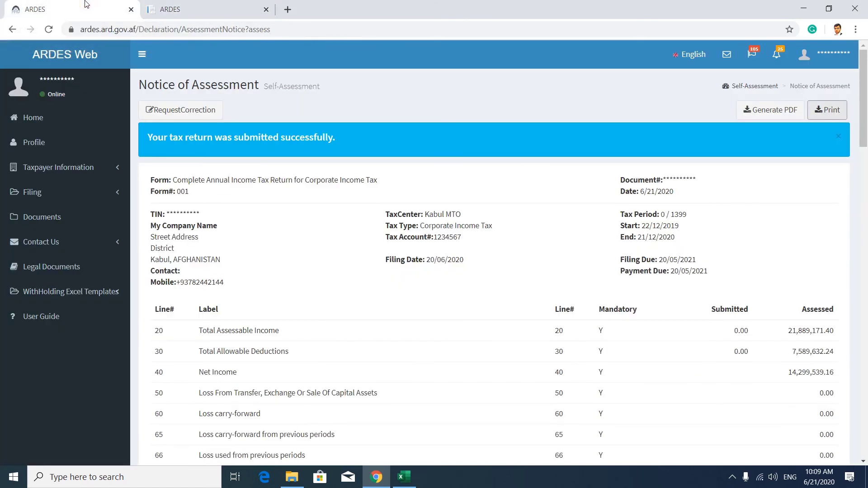
{"action": "left_click", "coordinate": [795, 65]}
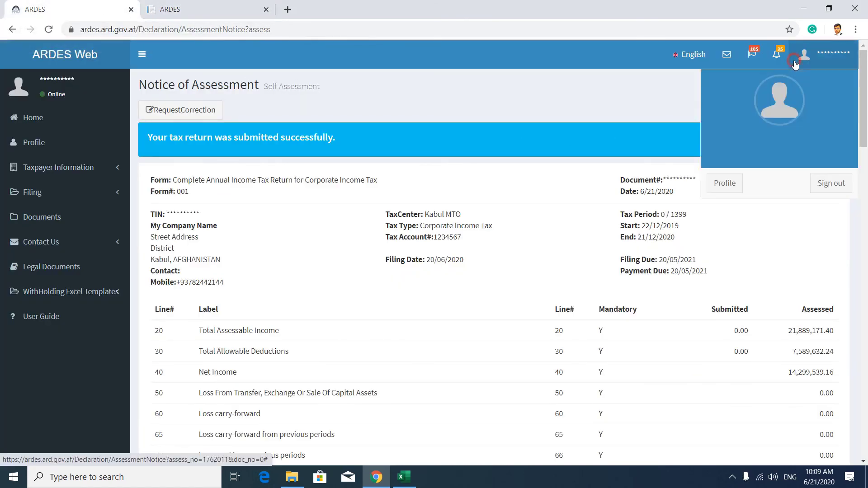
{"action": "left_click", "coordinate": [820, 186]}
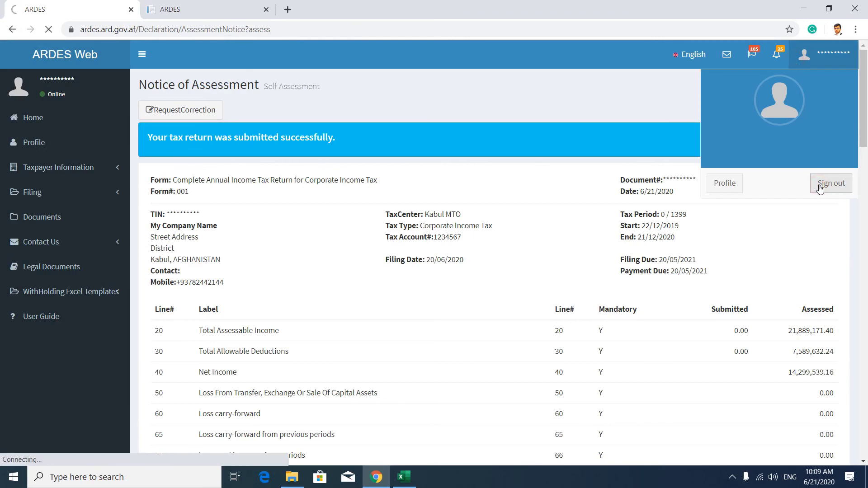